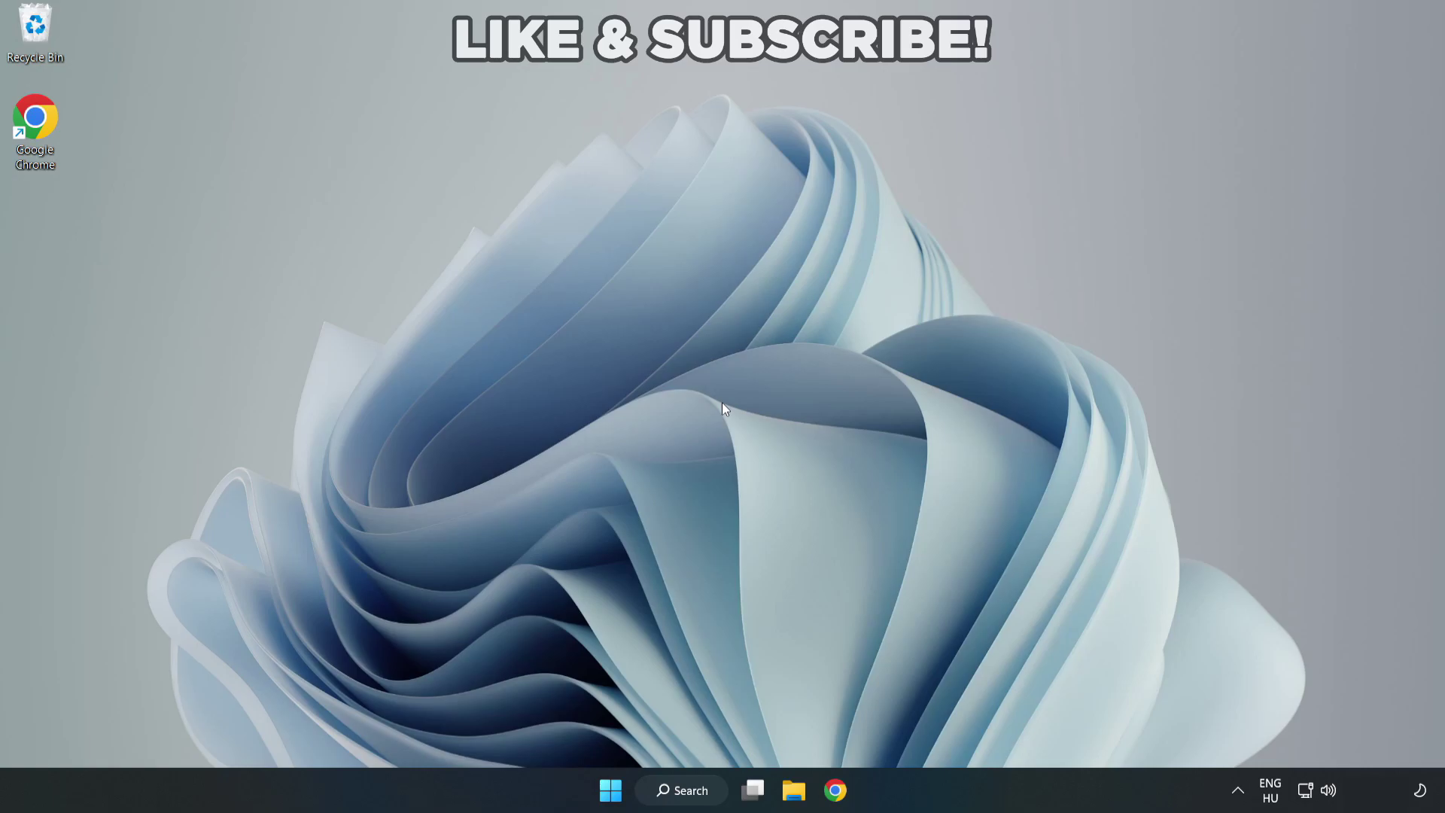
# - Search for 'device manager' and launch Device Manager from the results
pyautogui.click(690, 794)
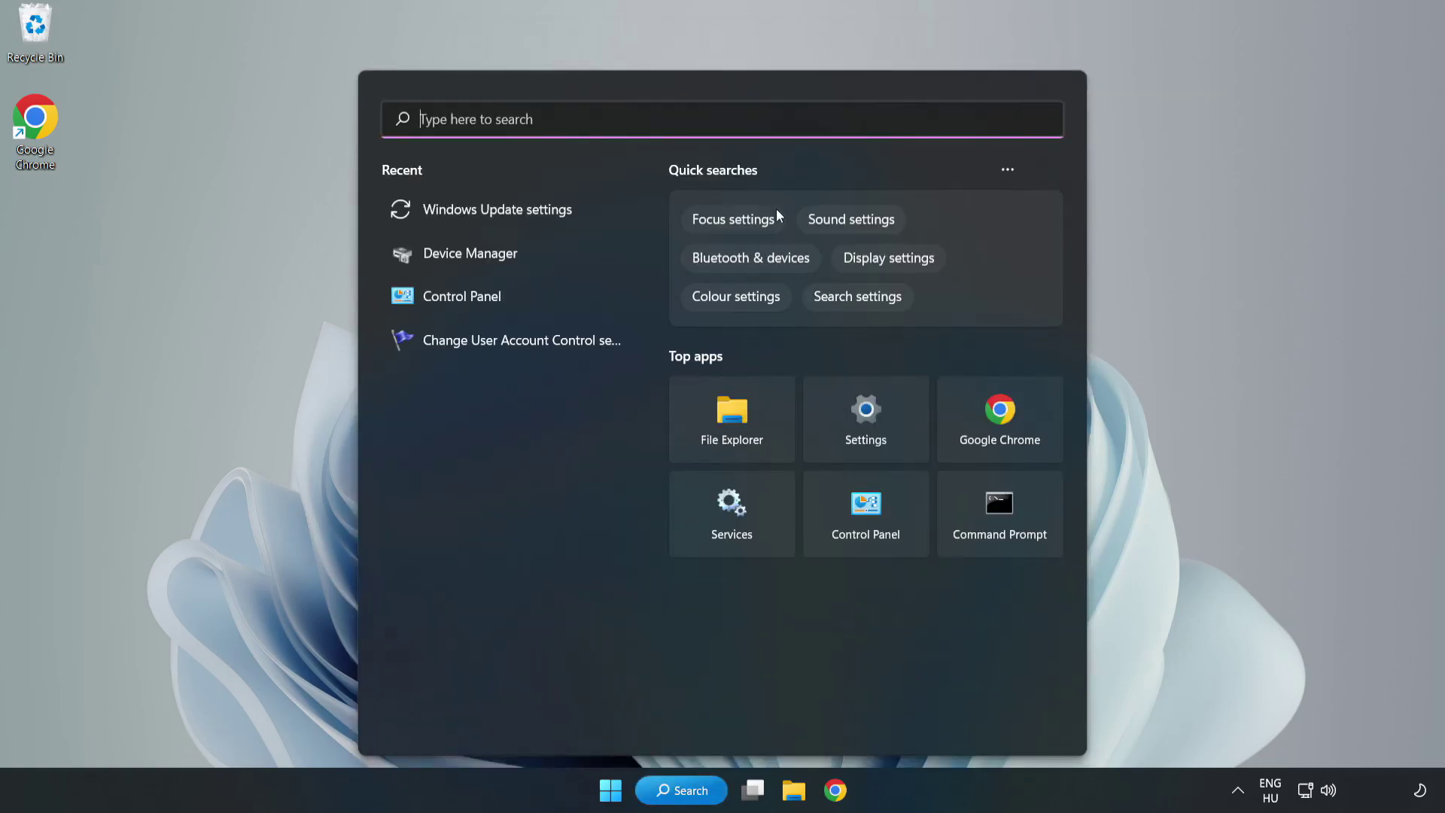
pyautogui.write('device m')
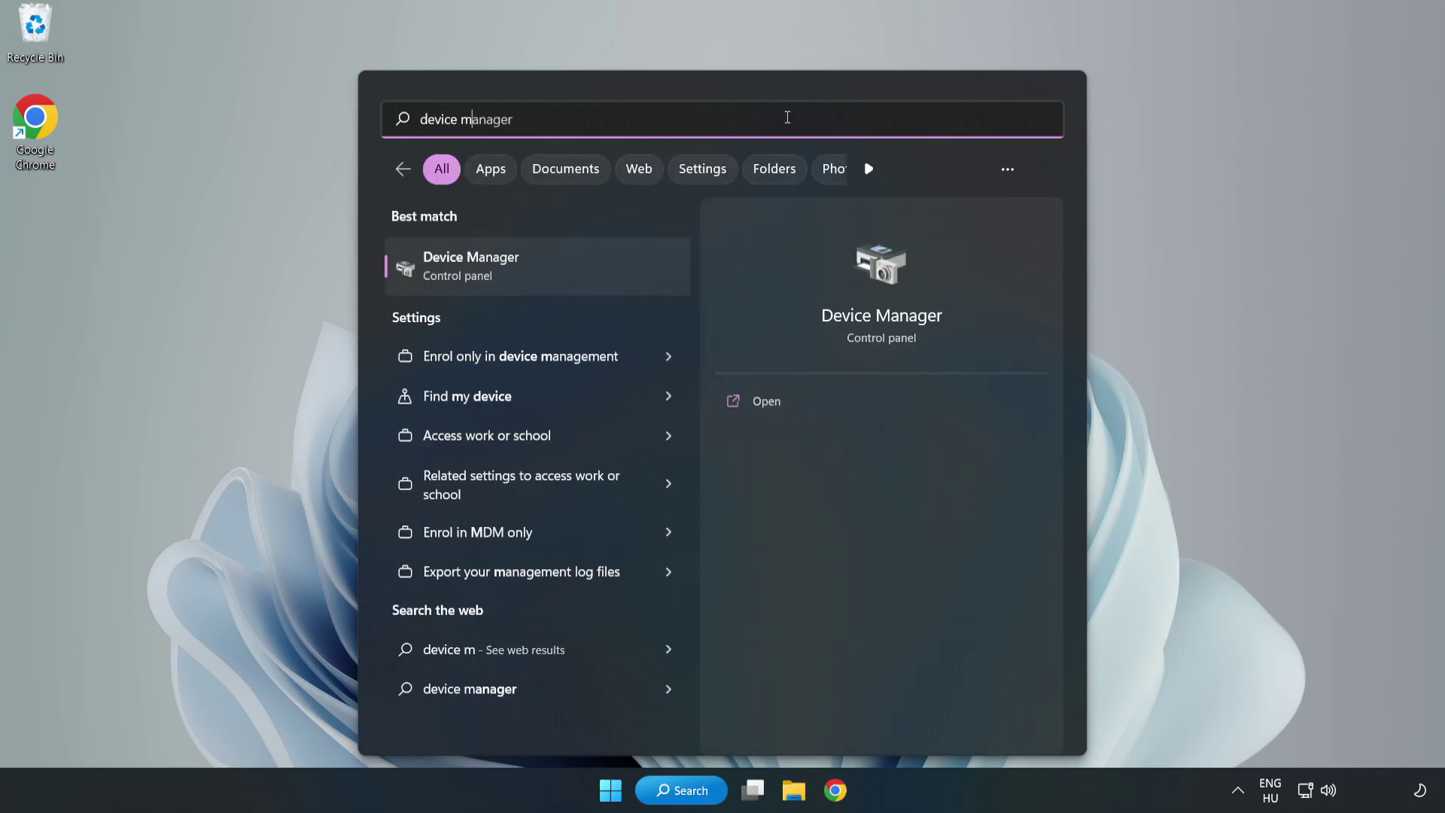
pyautogui.write('anager')
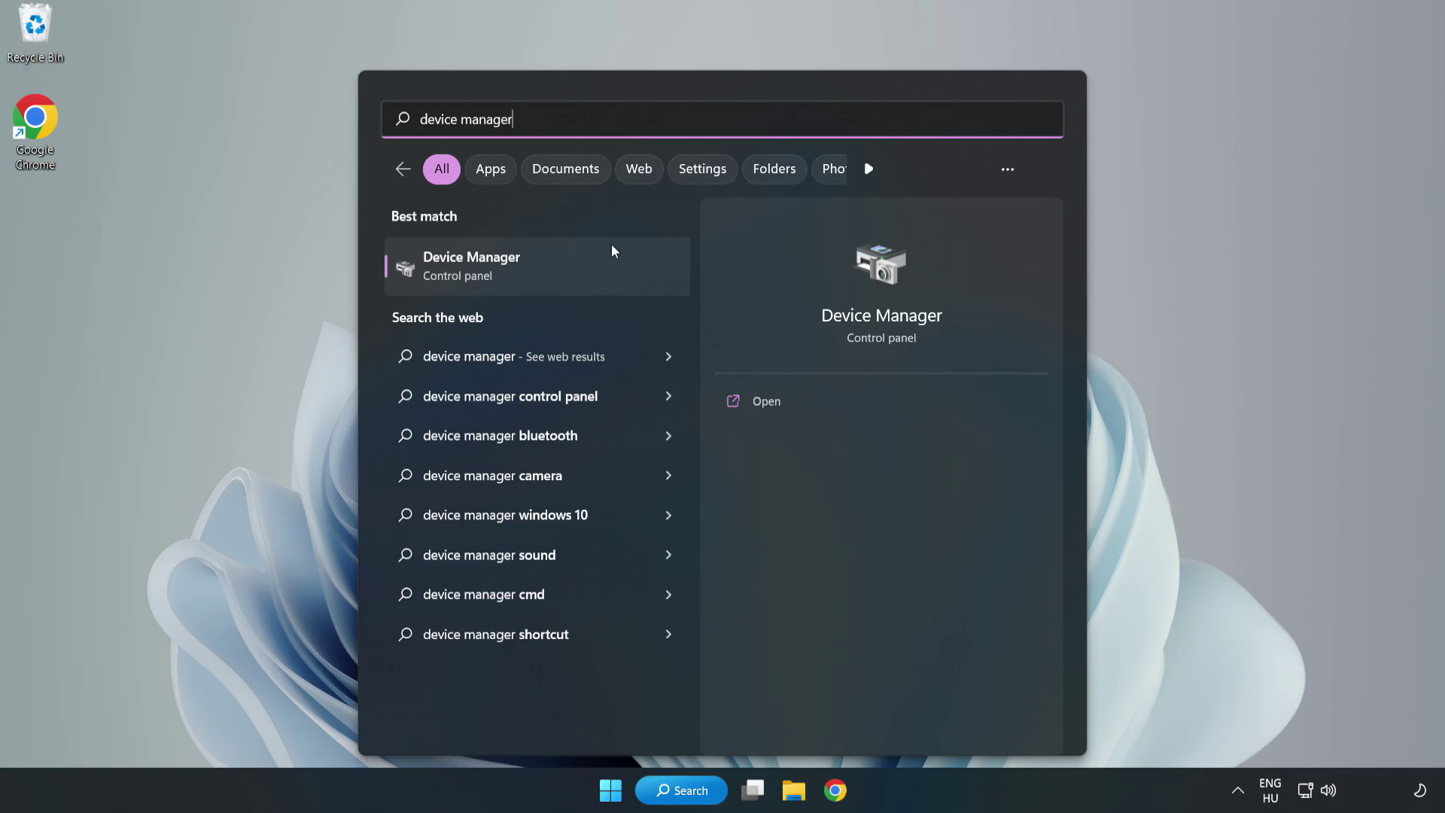
pyautogui.click(537, 279)
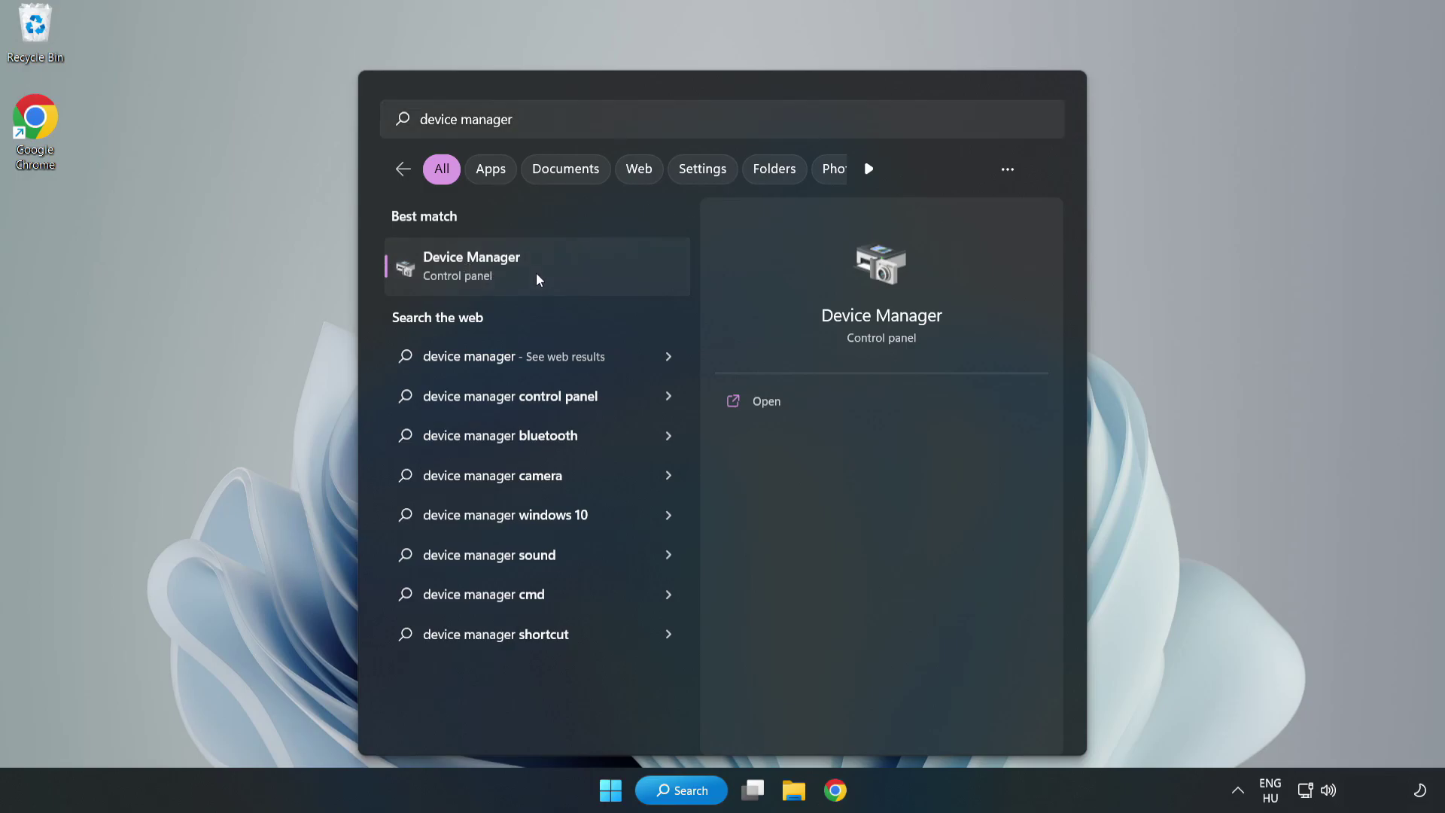
pyautogui.click(536, 273)
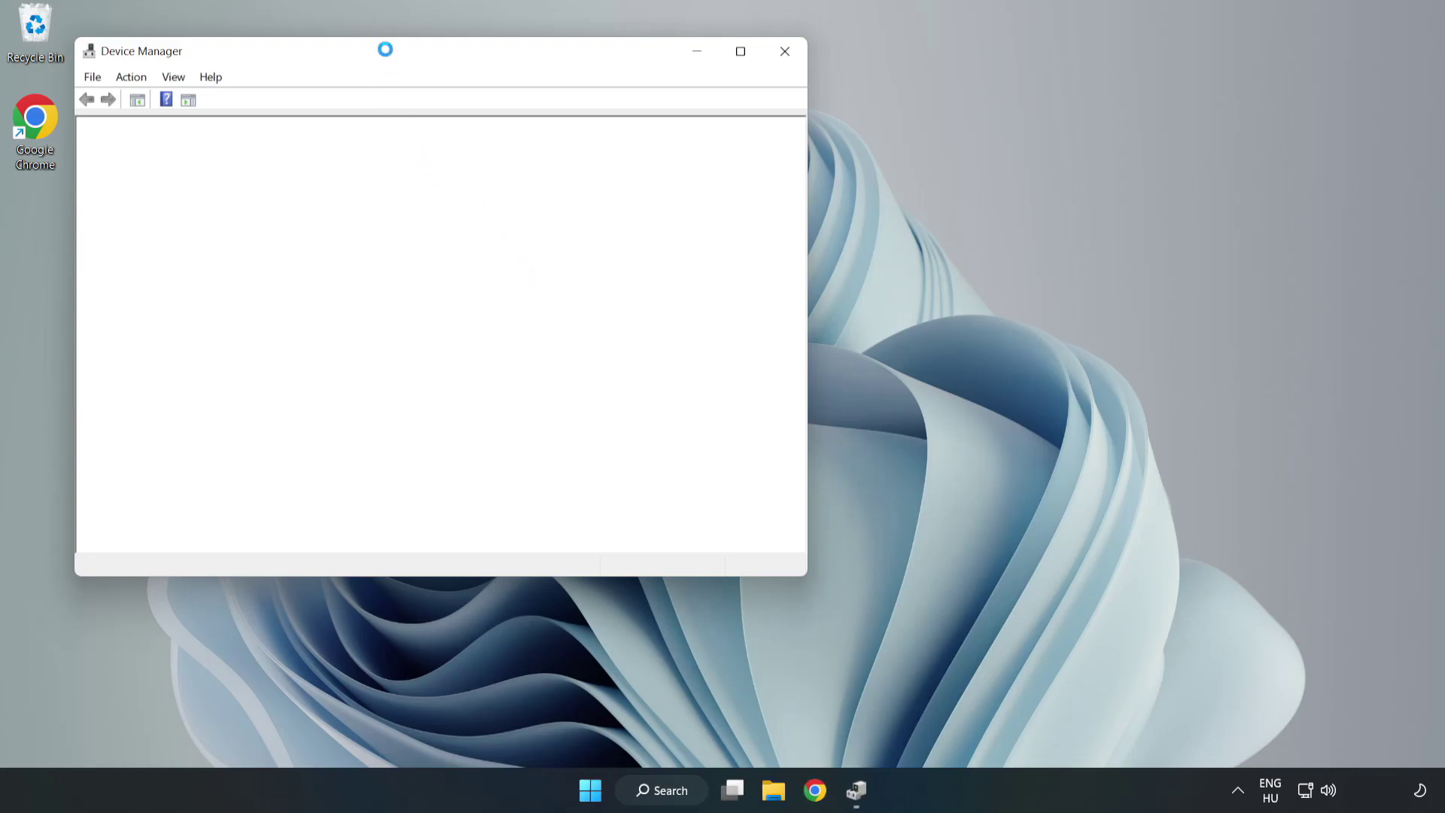
# - Auto-search for a VMware SVGA 3D driver update, confirm it's already current, and close Device Manager
pyautogui.moveTo(385, 50); pyautogui.dragTo(644, 131)
pyautogui.click(386, 288)
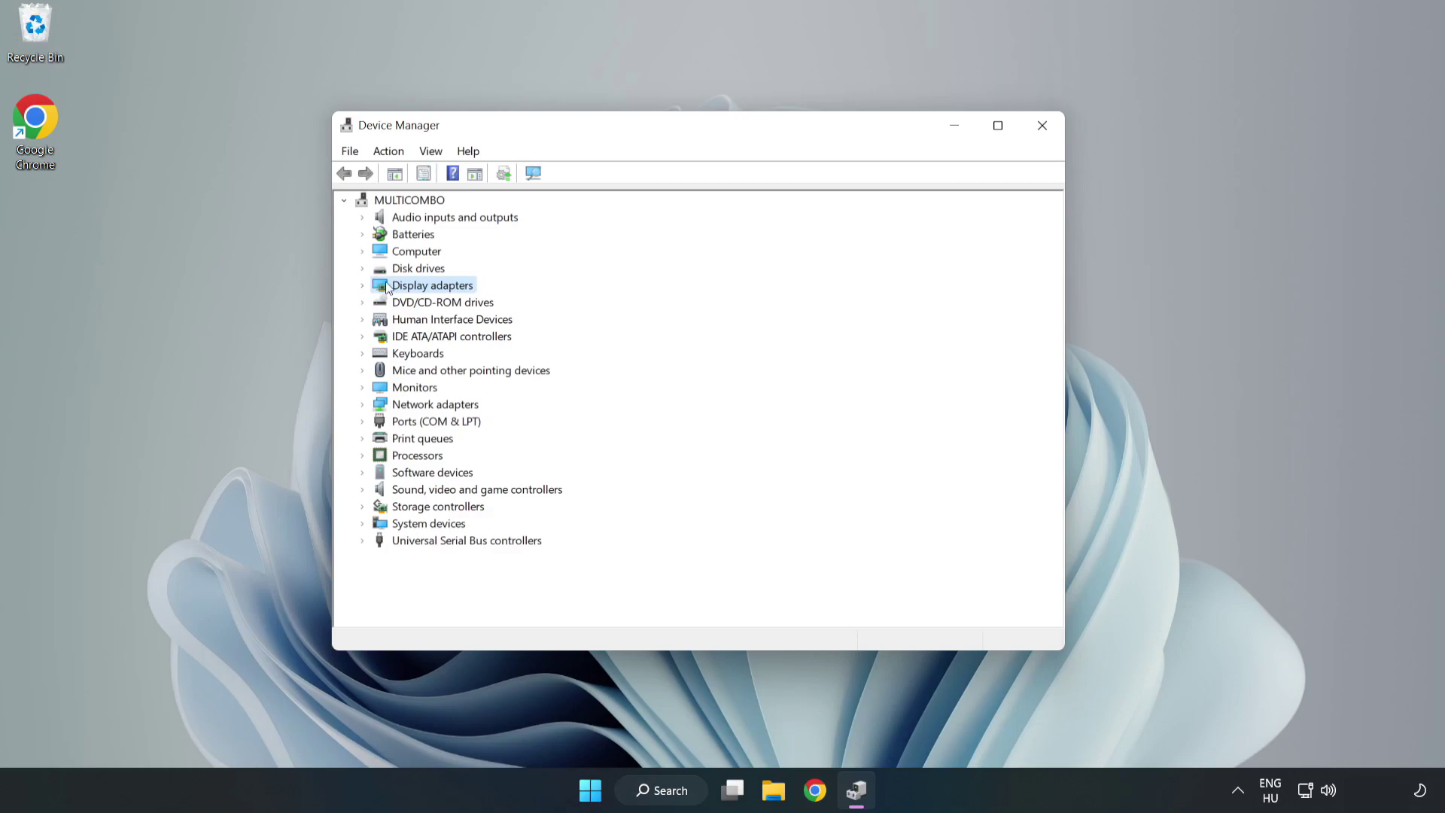
pyautogui.click(364, 287)
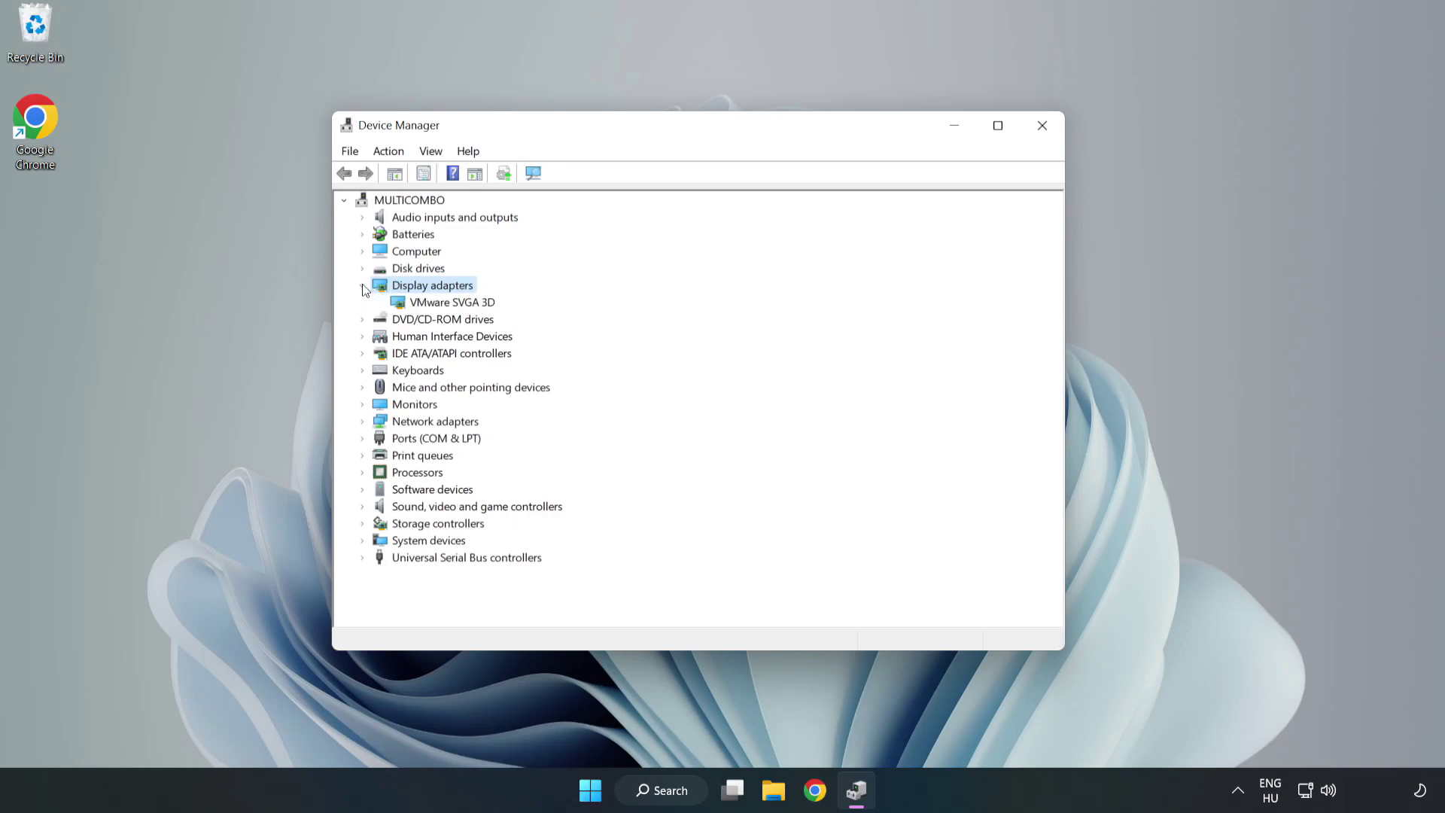
pyautogui.click(451, 303)
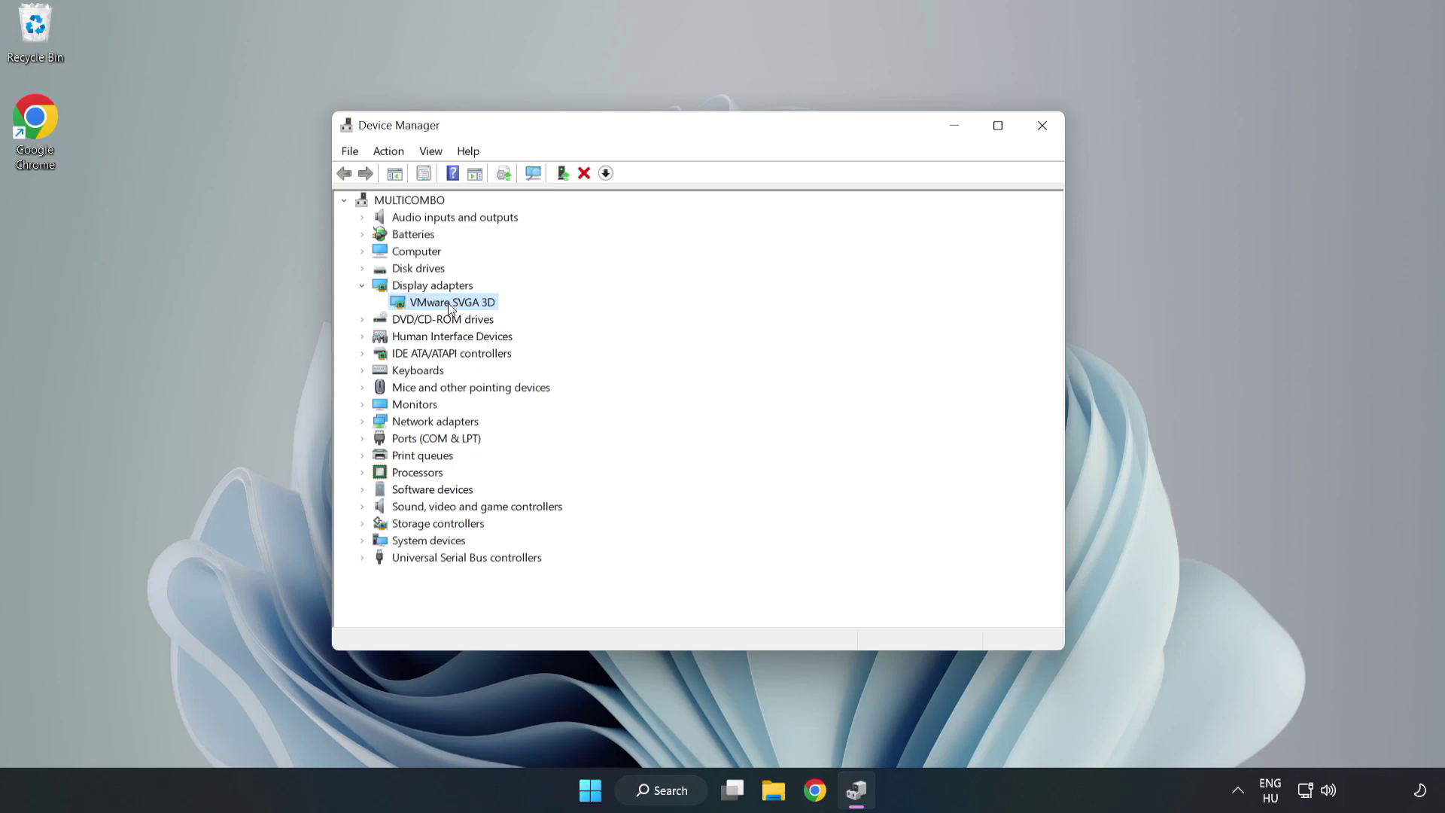
pyautogui.rightClick(449, 303)
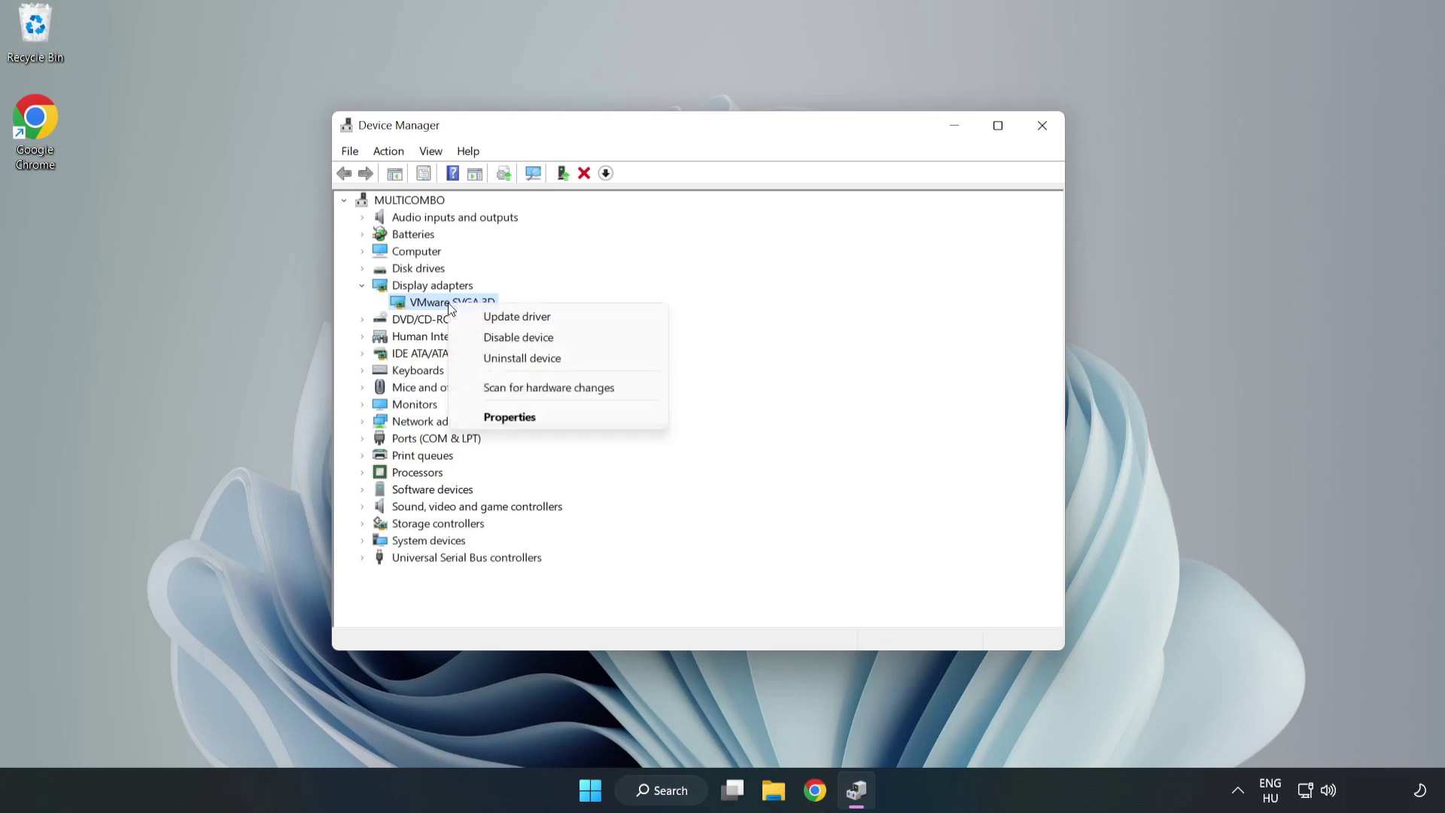
pyautogui.click(562, 320)
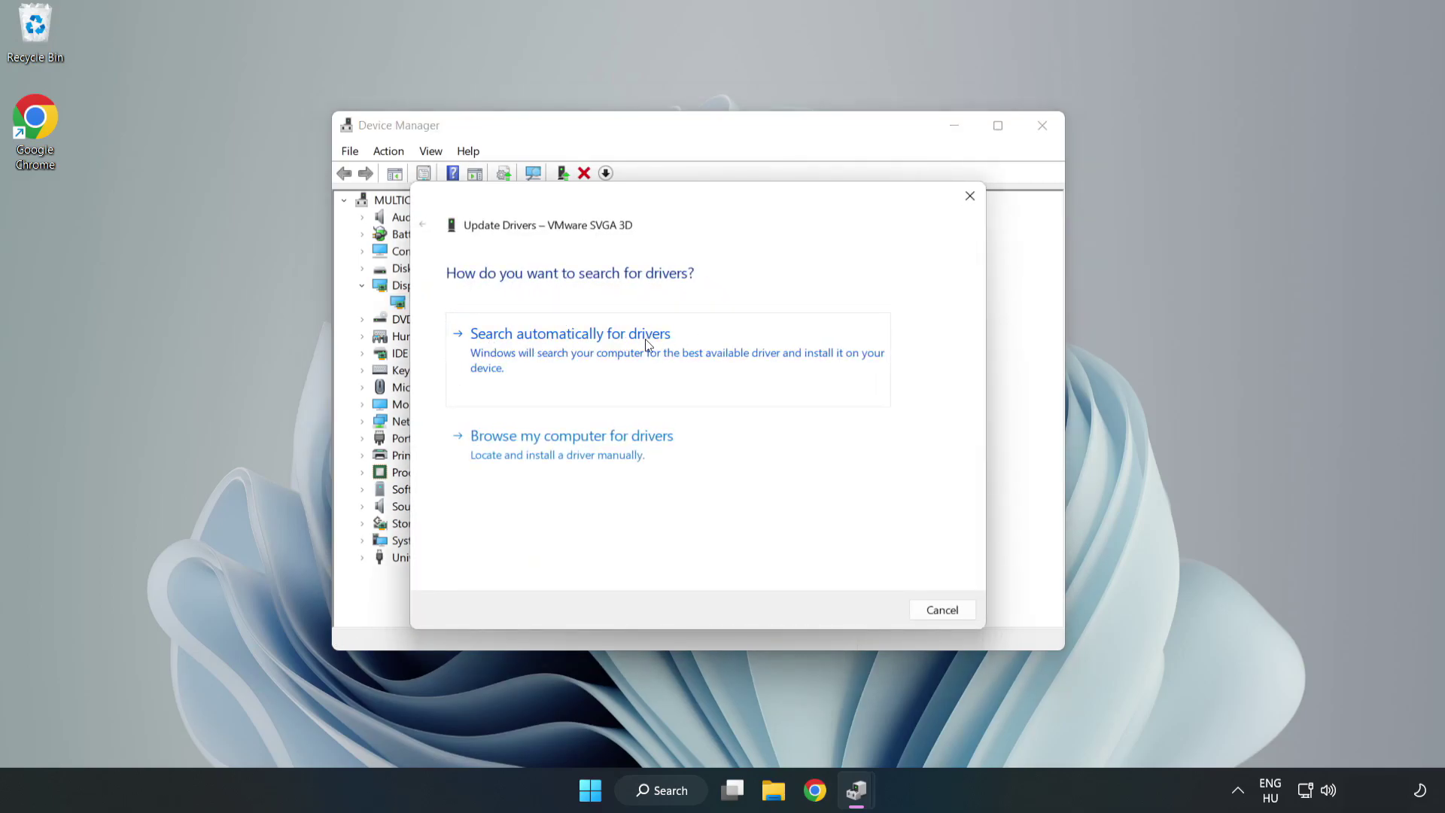
pyautogui.click(573, 354)
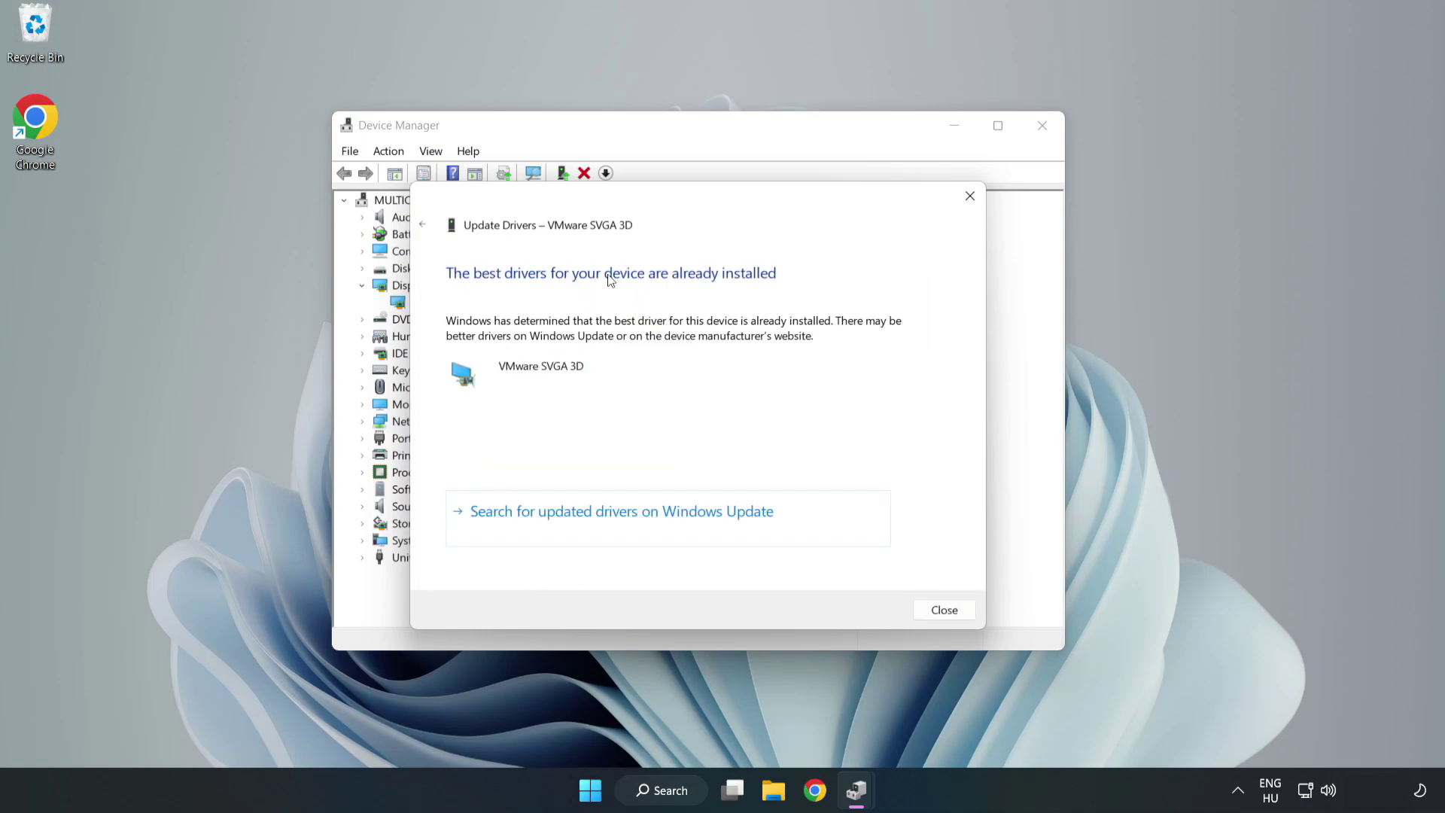
pyautogui.click(947, 613)
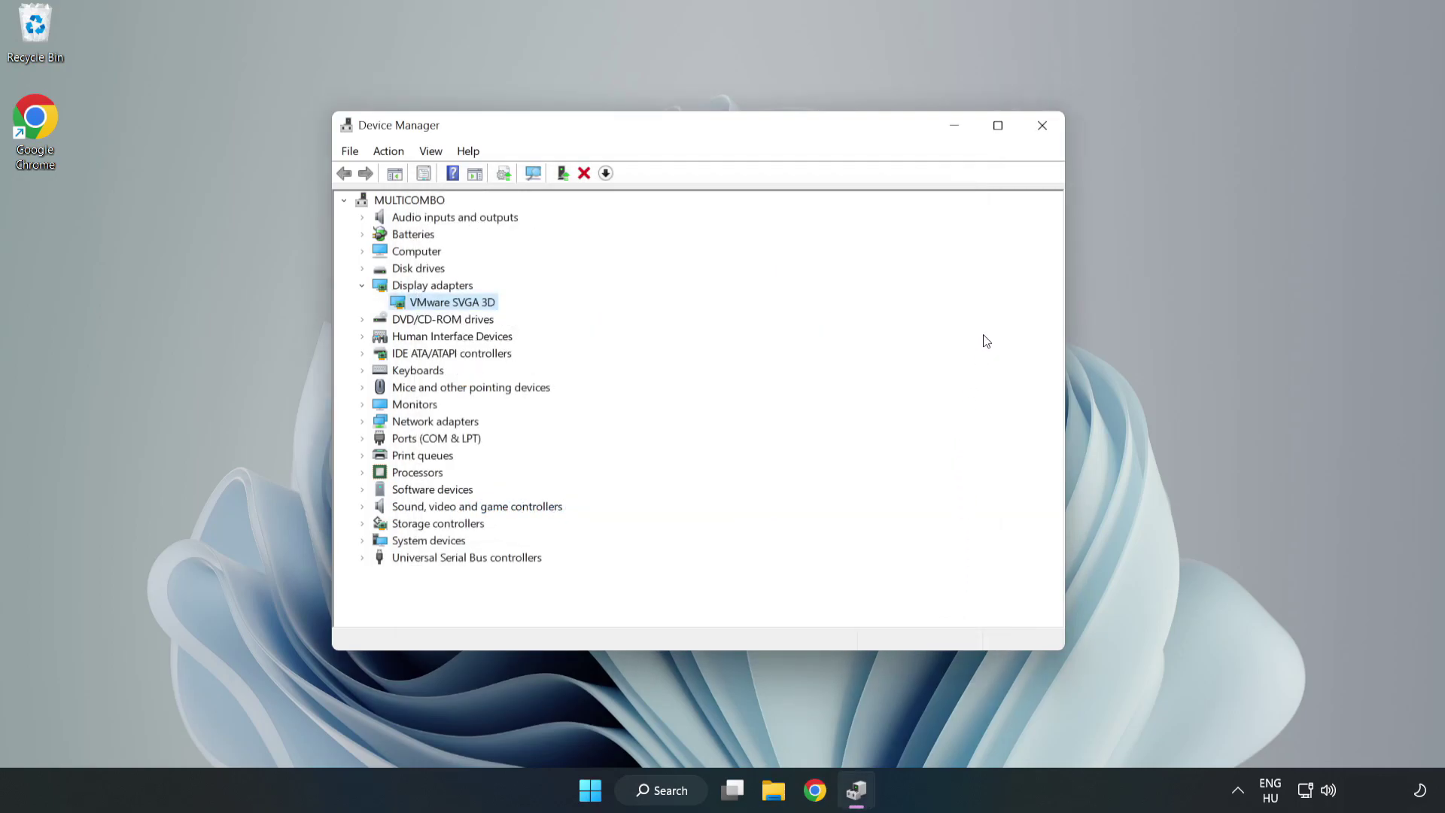
pyautogui.click(1041, 125)
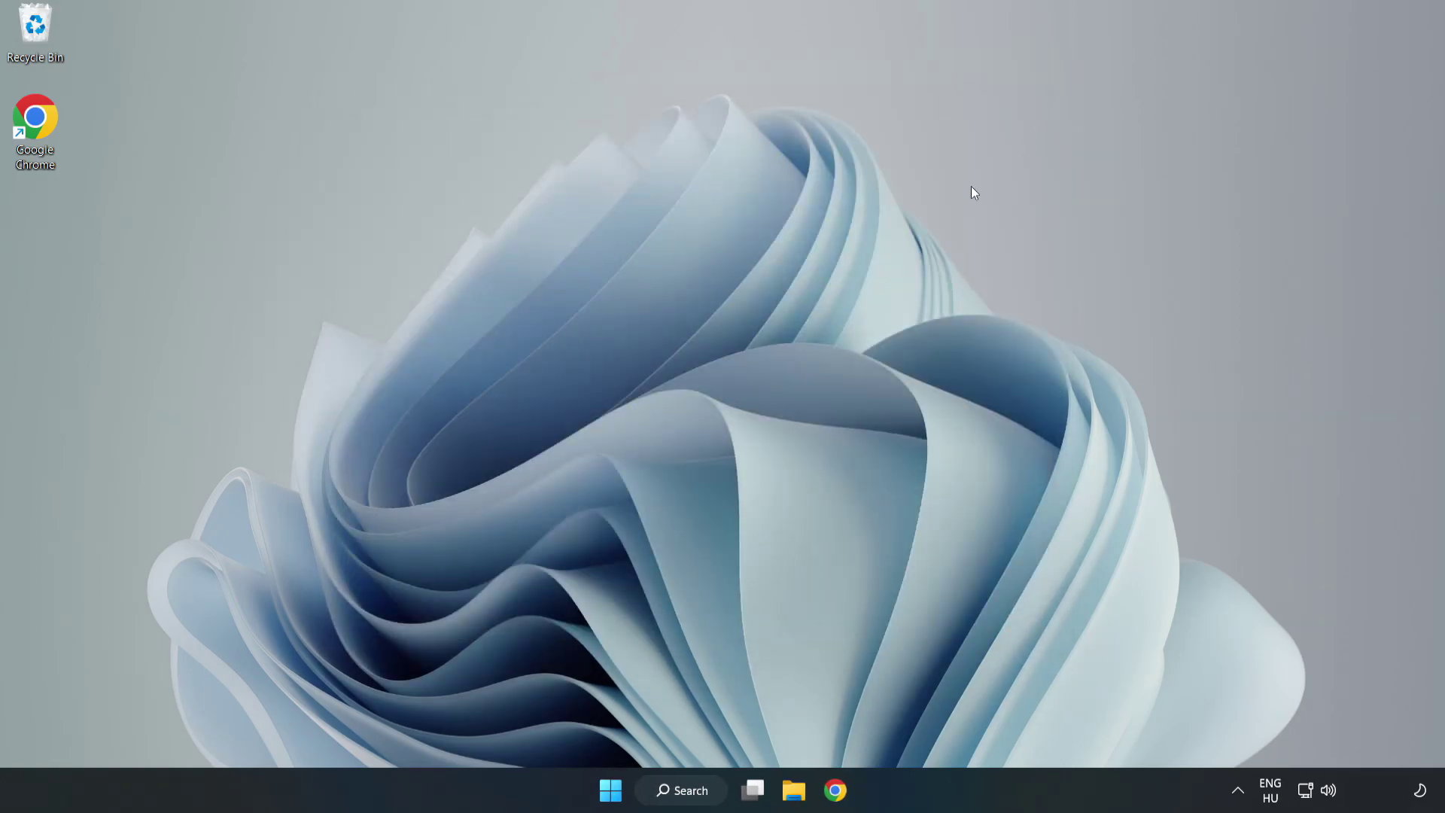
# - Search for 'updates' and open the Windows Update settings page
pyautogui.click(682, 791)
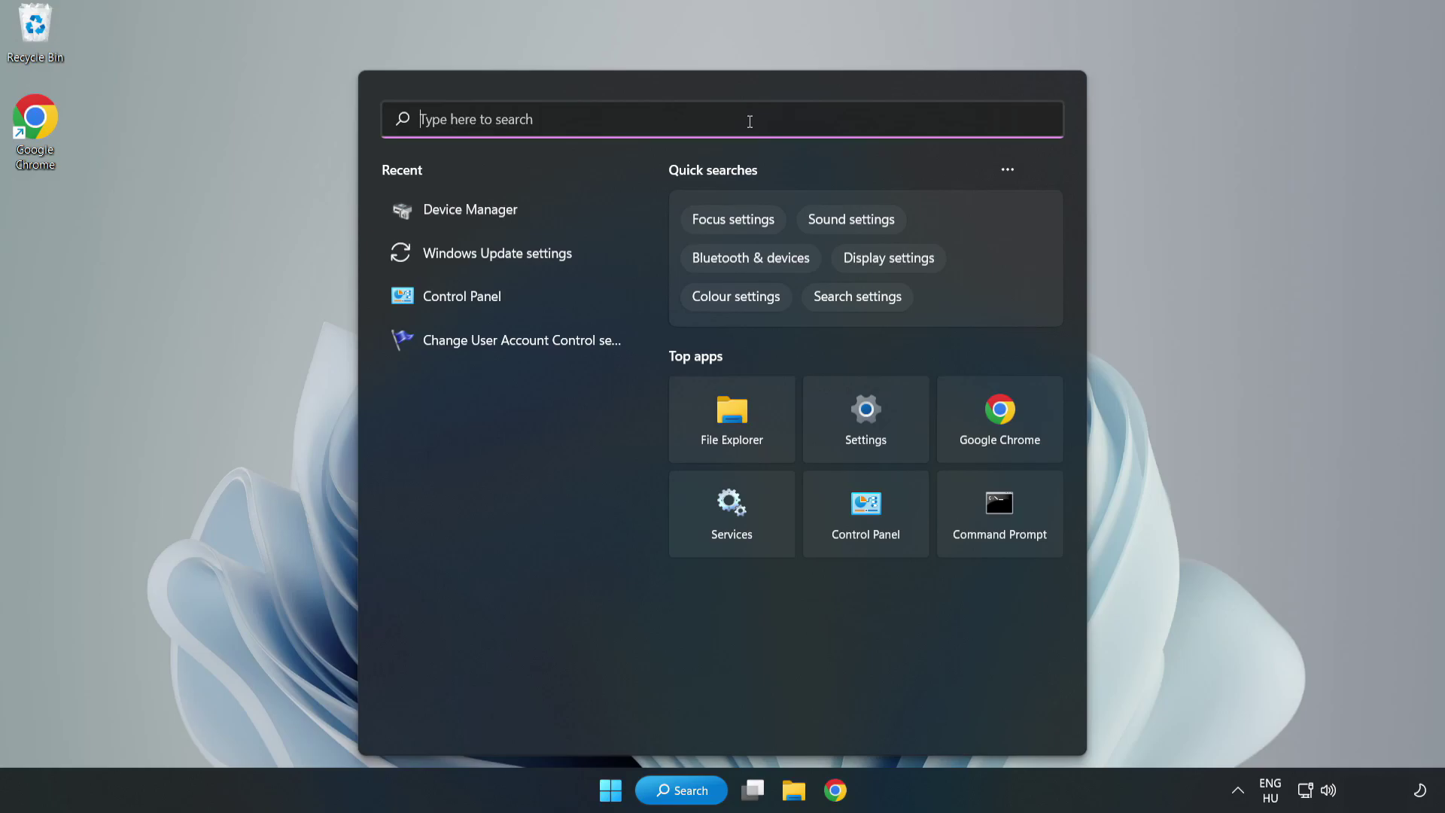
pyautogui.write('upda')
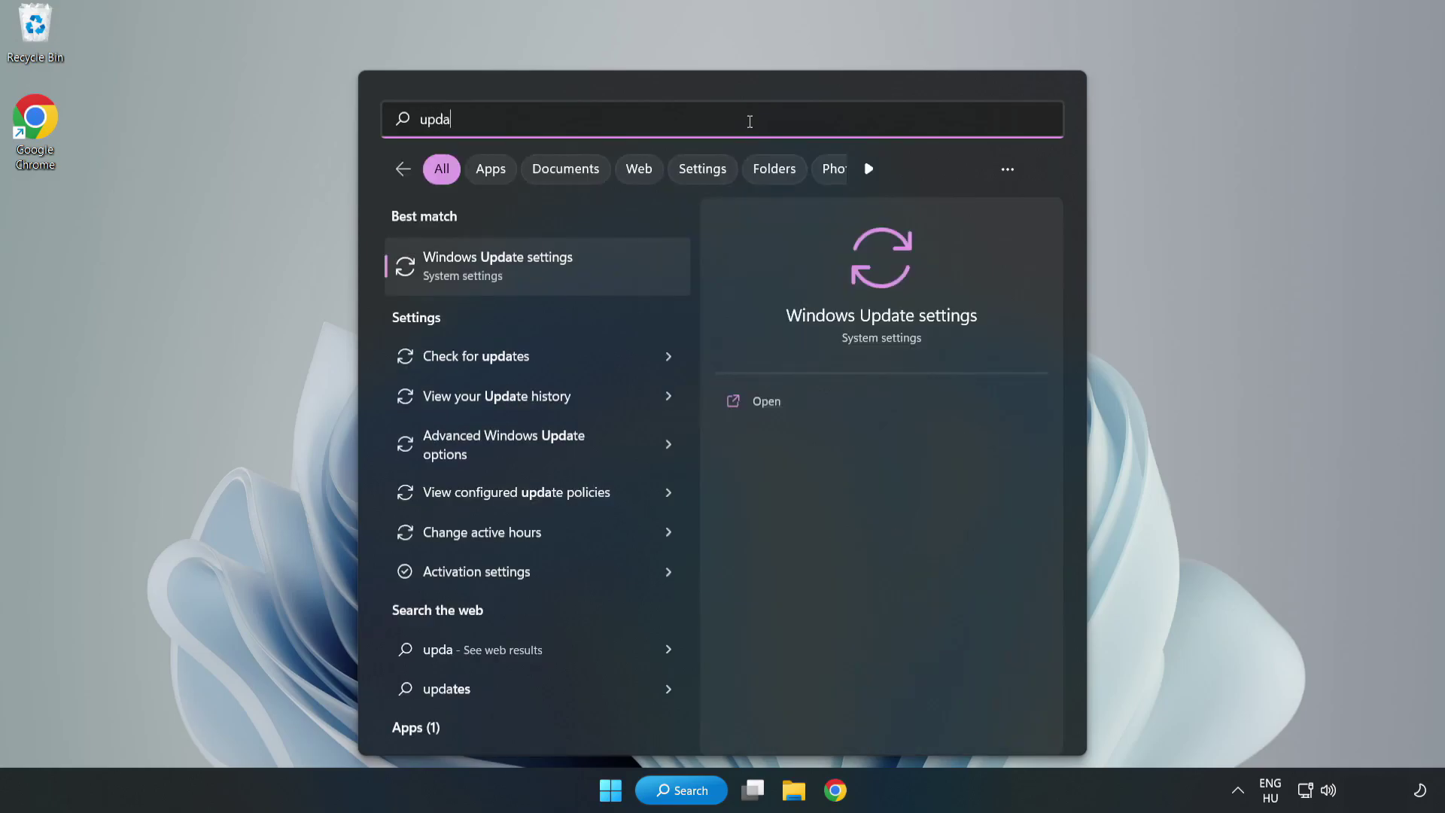
pyautogui.write('tes')
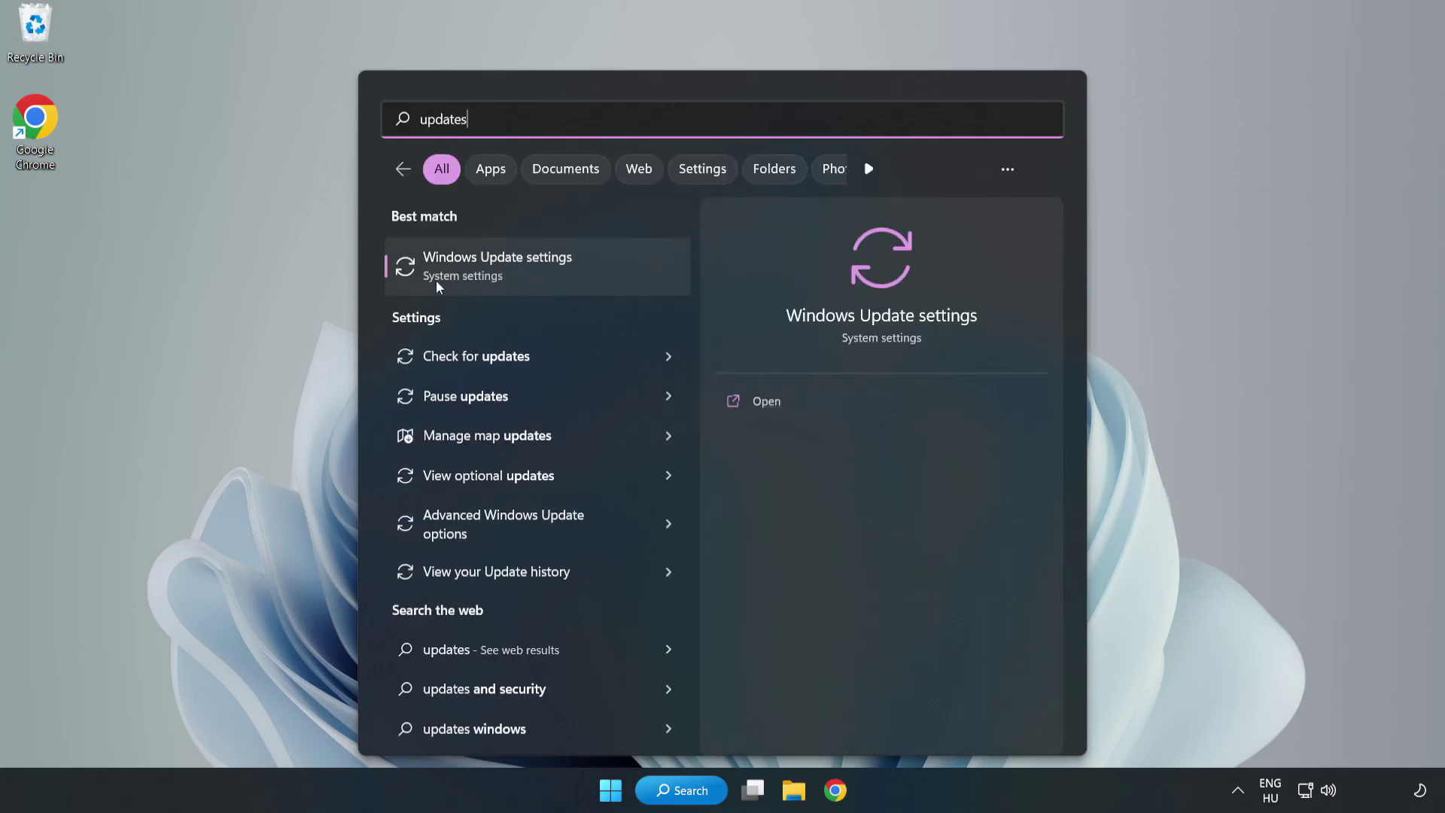
pyautogui.click(516, 269)
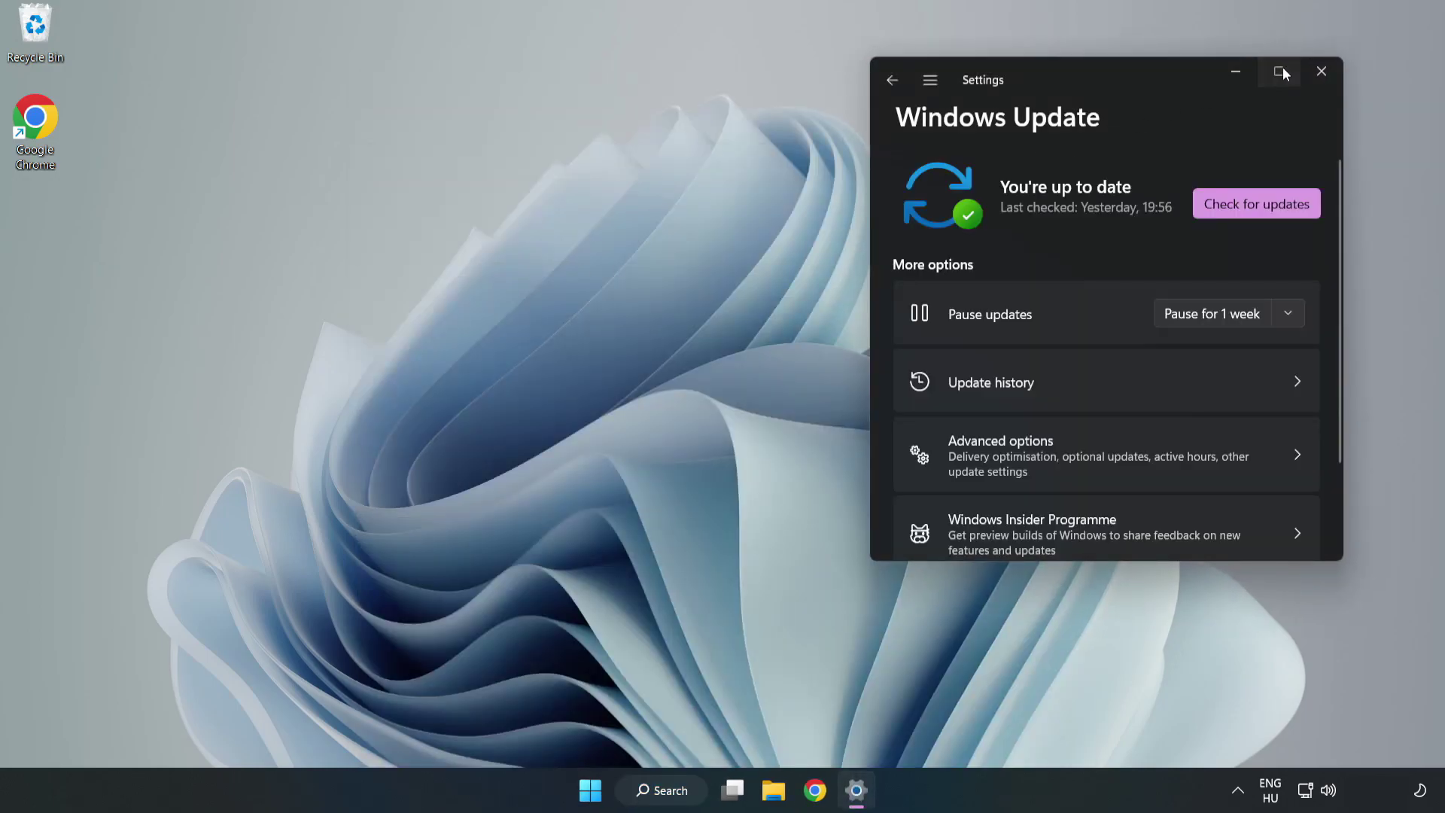
# - Maximize Settings and run Check for updates on the Windows Update page
pyautogui.click(1280, 69)
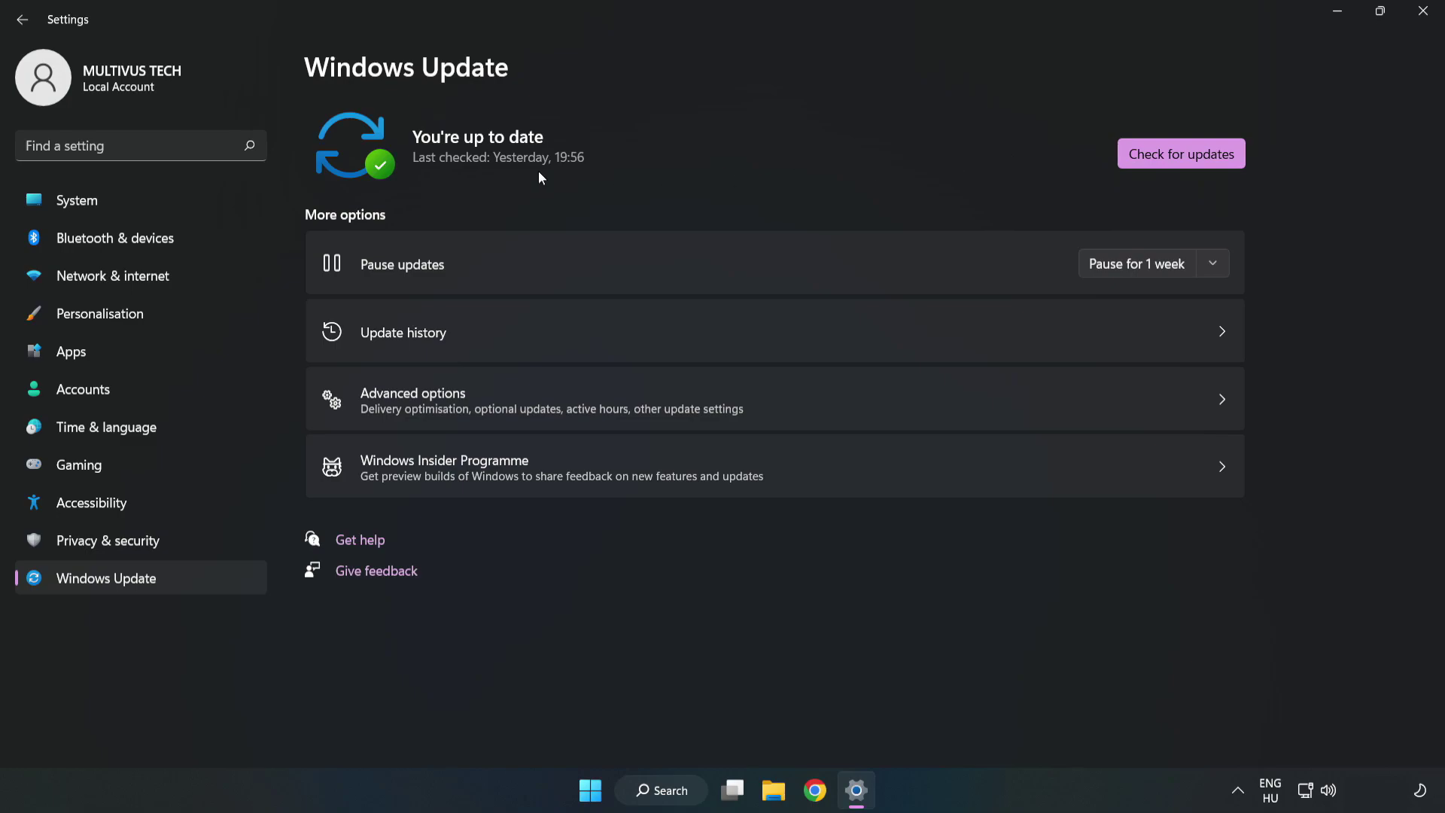
pyautogui.click(1186, 157)
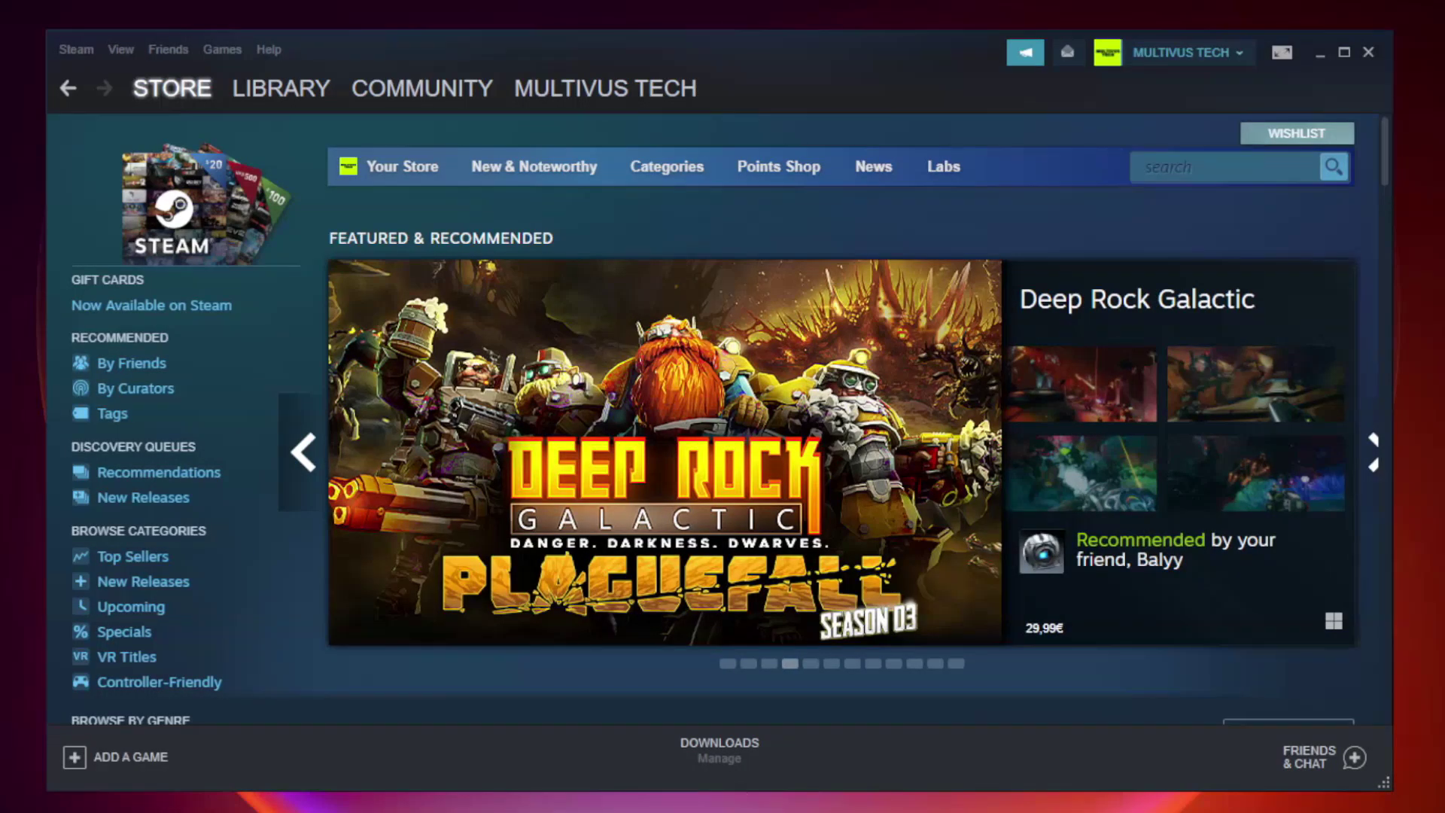
# - Open Unturned's Properties from the Favorites list in the Steam library
pyautogui.moveTo(281, 88)
pyautogui.click(281, 88)
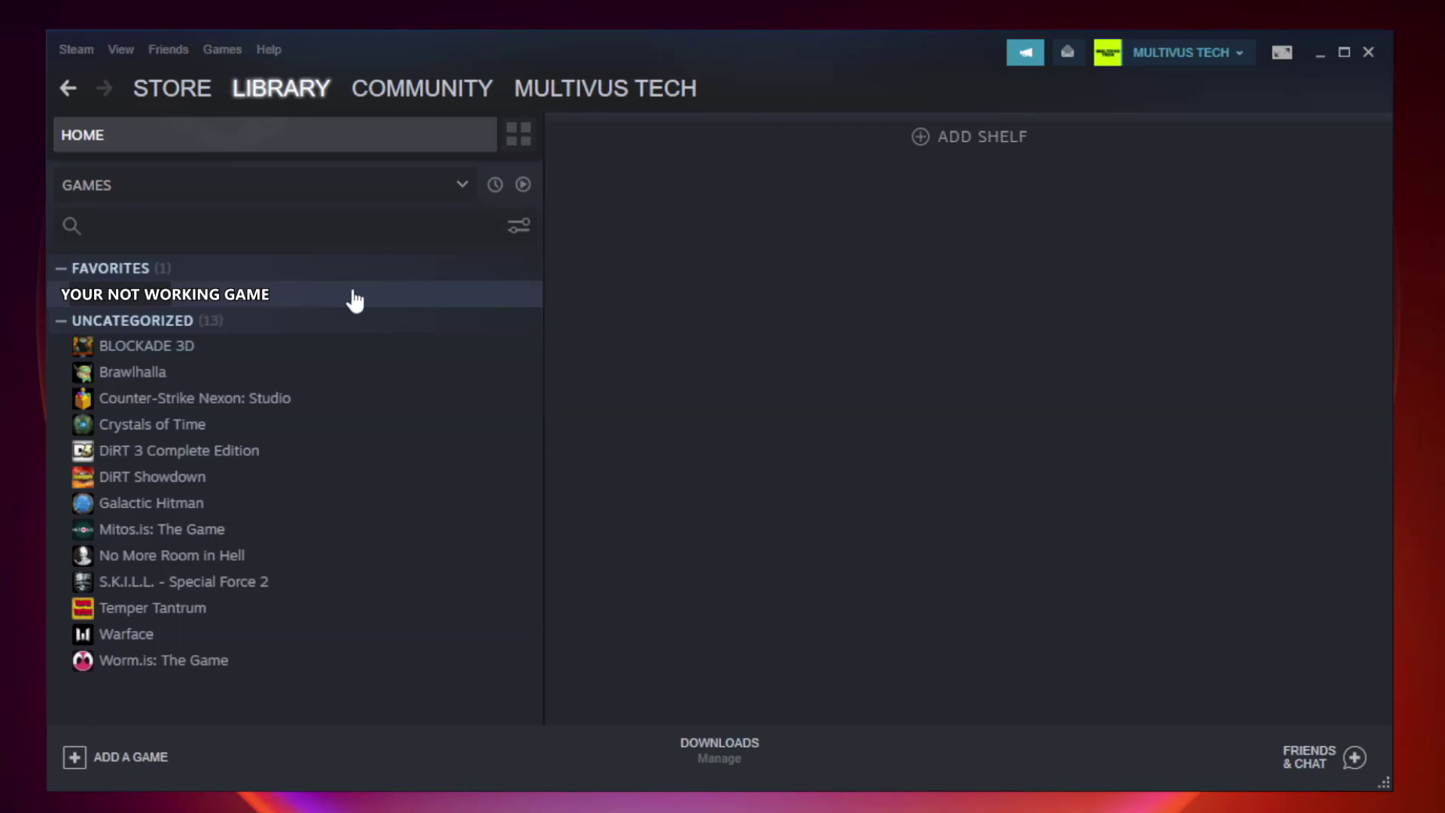
pyautogui.rightClick(313, 300)
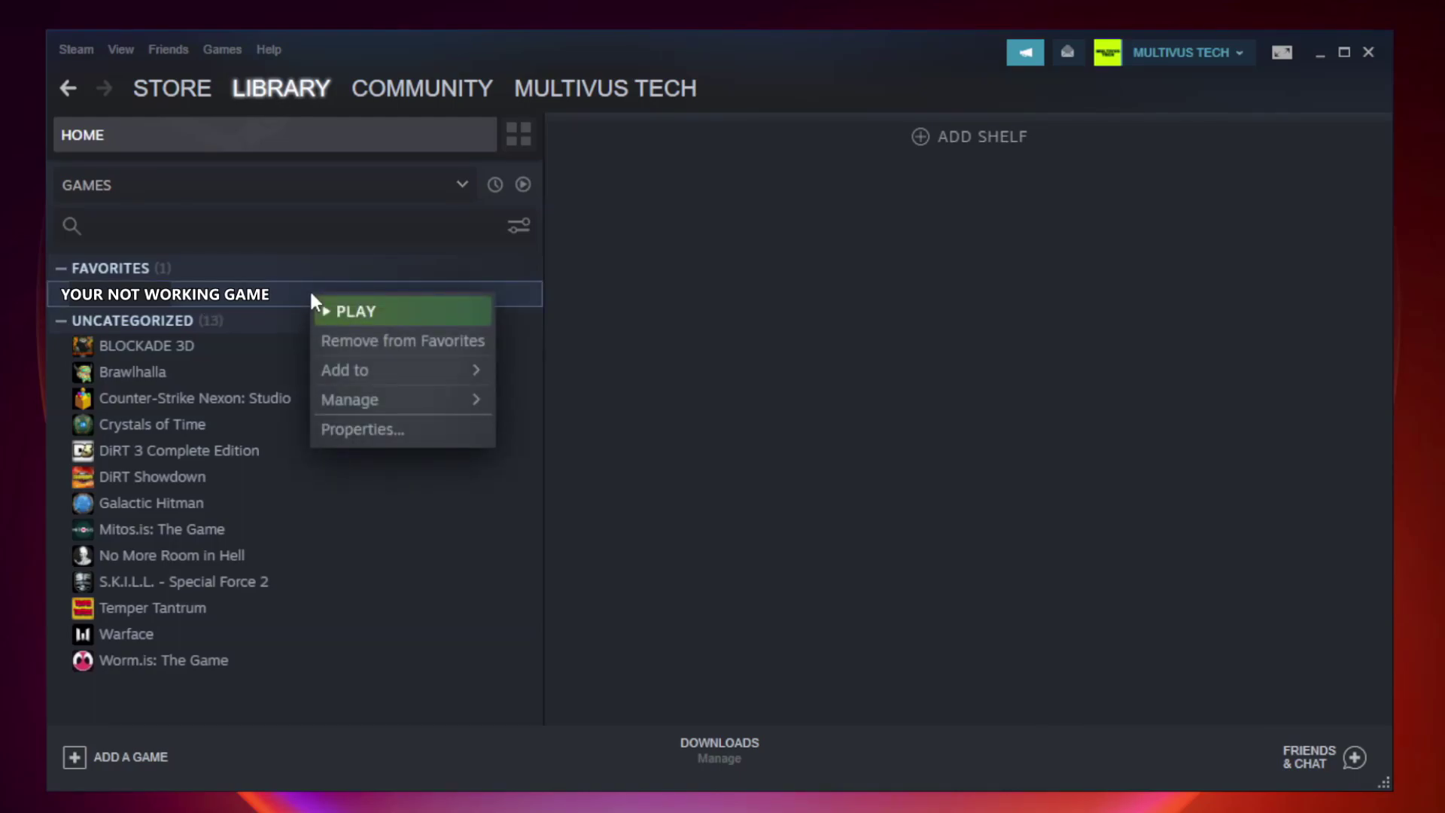
pyautogui.click(399, 431)
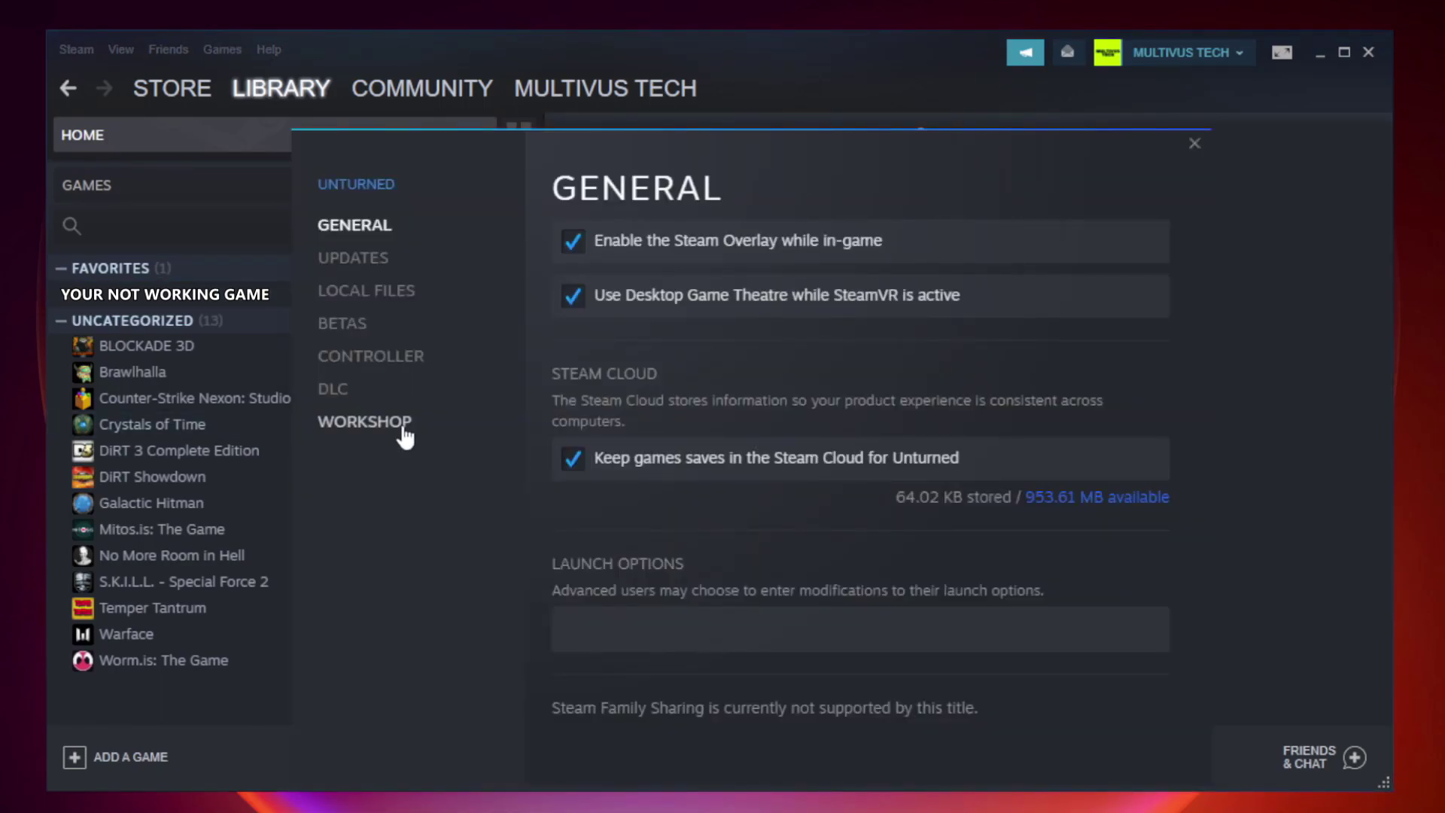
# - Verify integrity of Unturned's game files under Local Files, validating all 9192 files
pyautogui.click(384, 299)
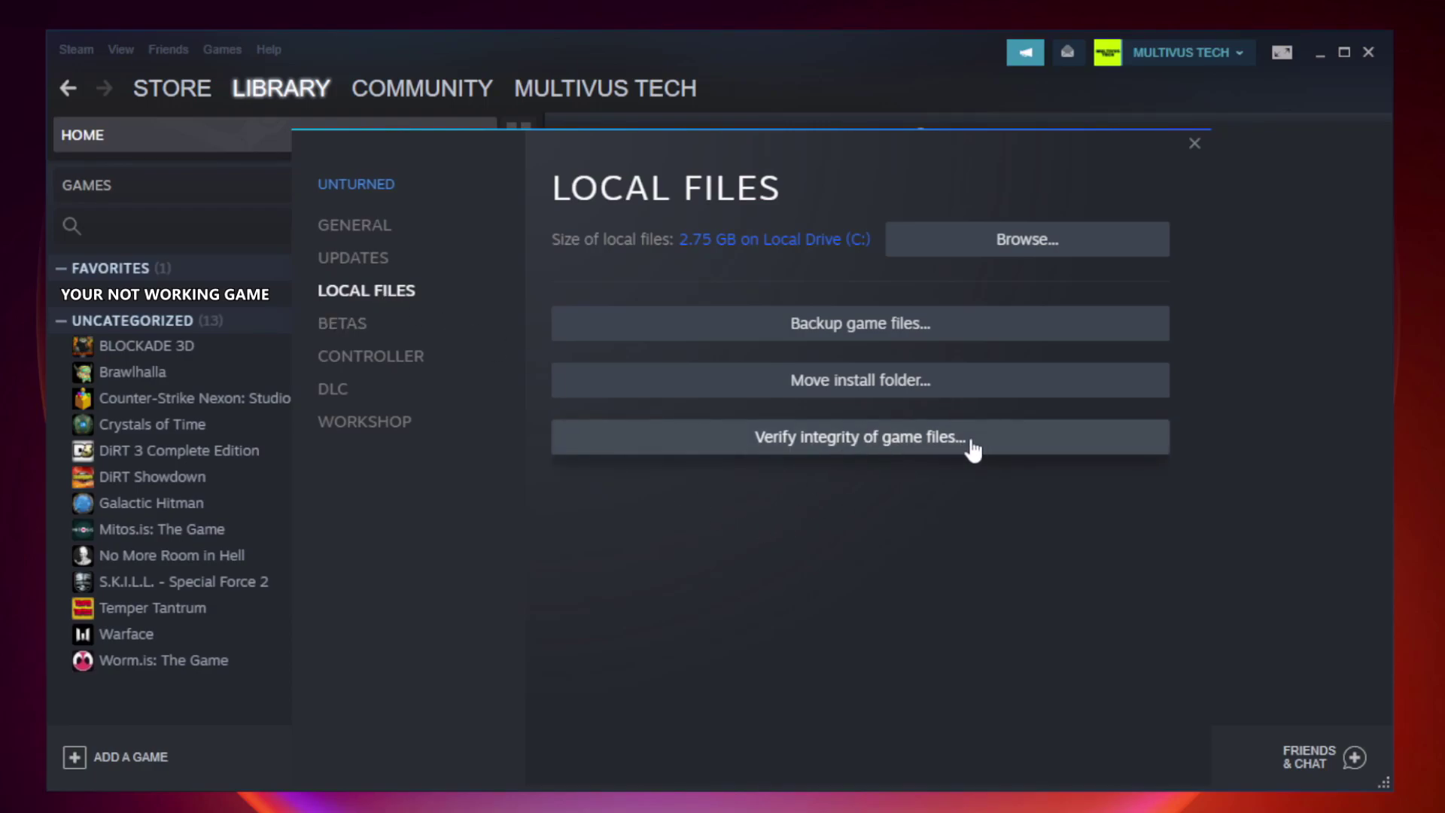
pyautogui.click(873, 446)
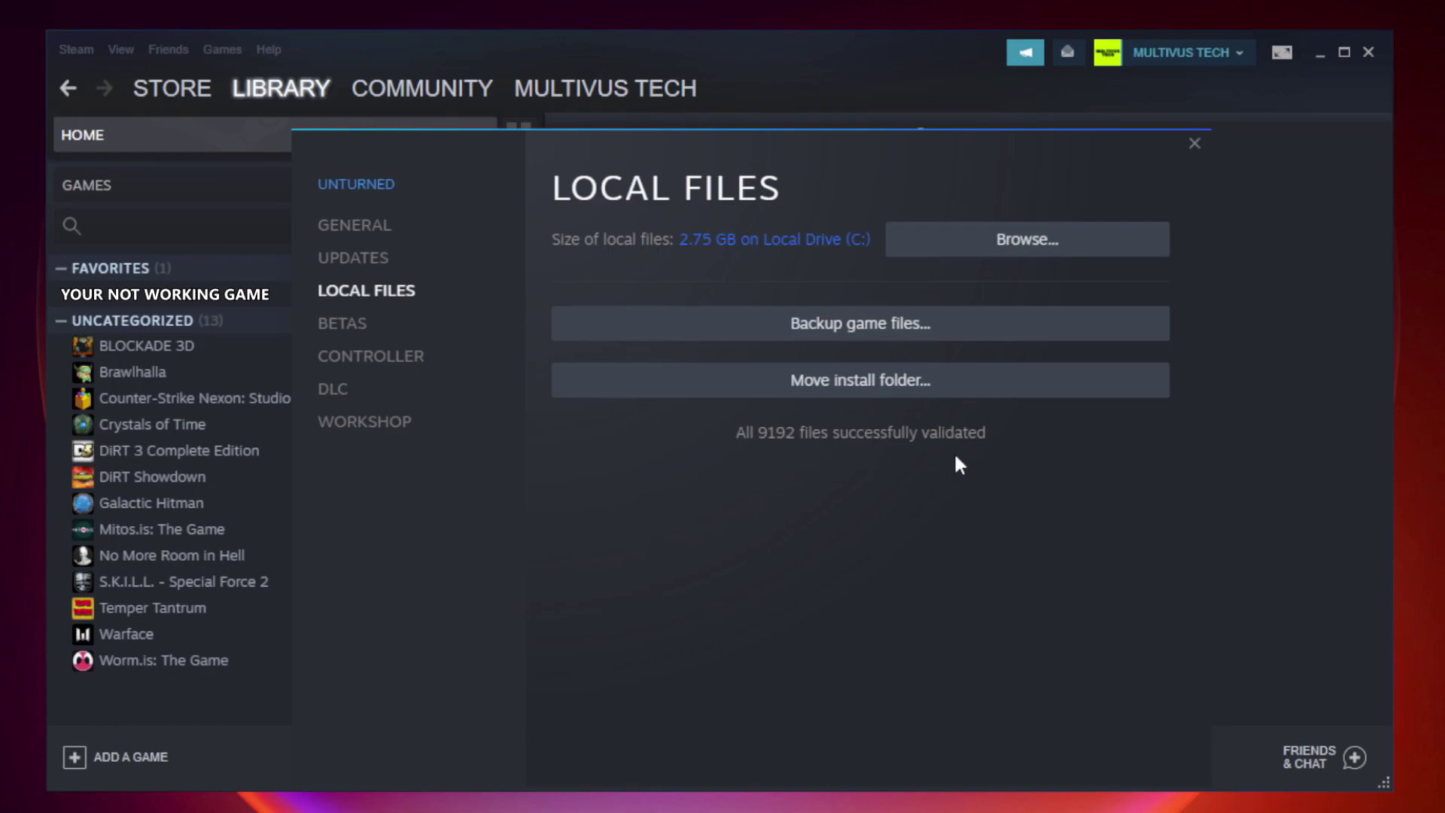
# - Browse Unturned's install folder and bring up the YOUR NOT WORKING GAME shortcut's menu
pyautogui.click(1031, 239)
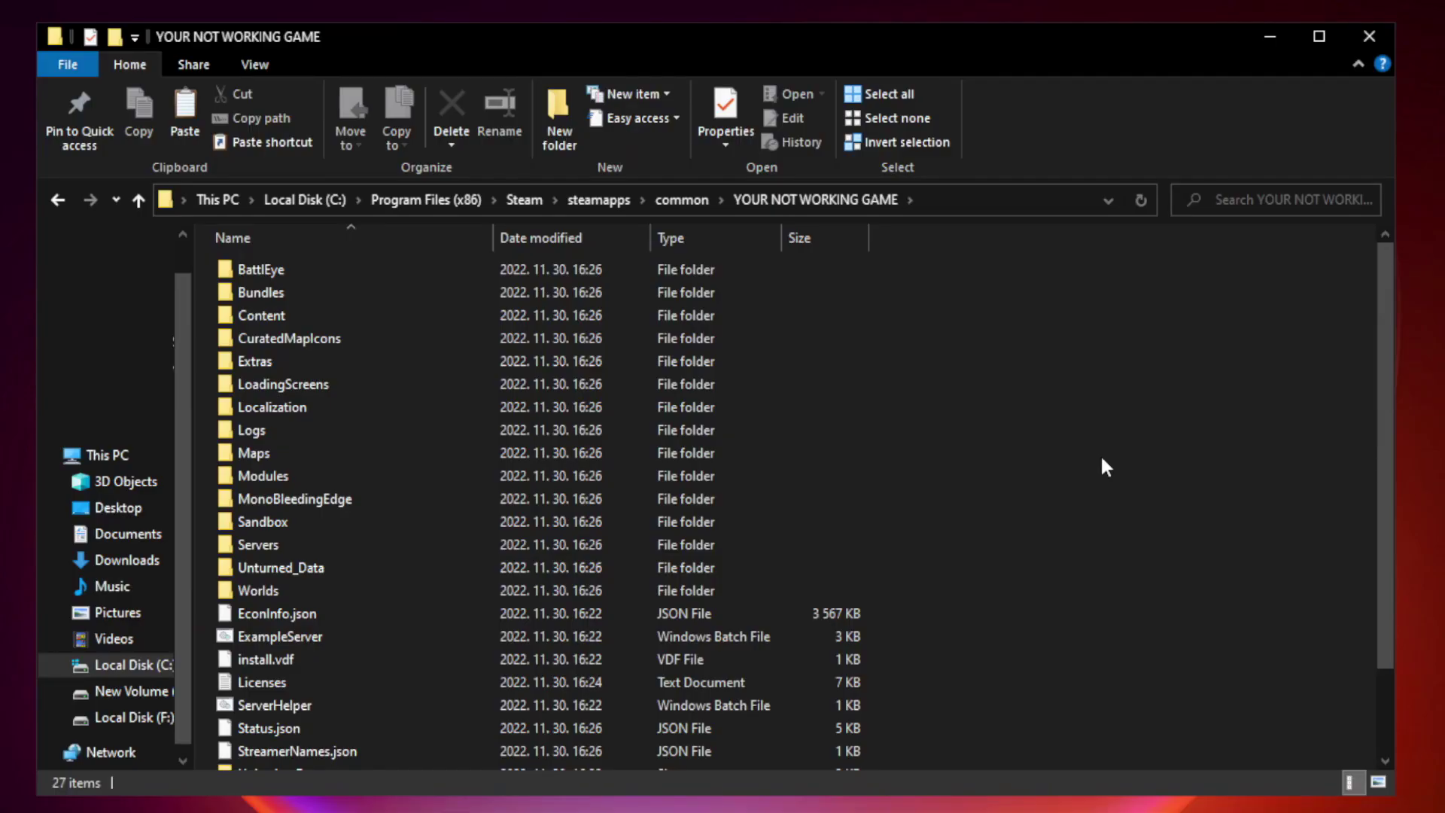
pyautogui.moveTo(1386, 395); pyautogui.dragTo(1389, 528)
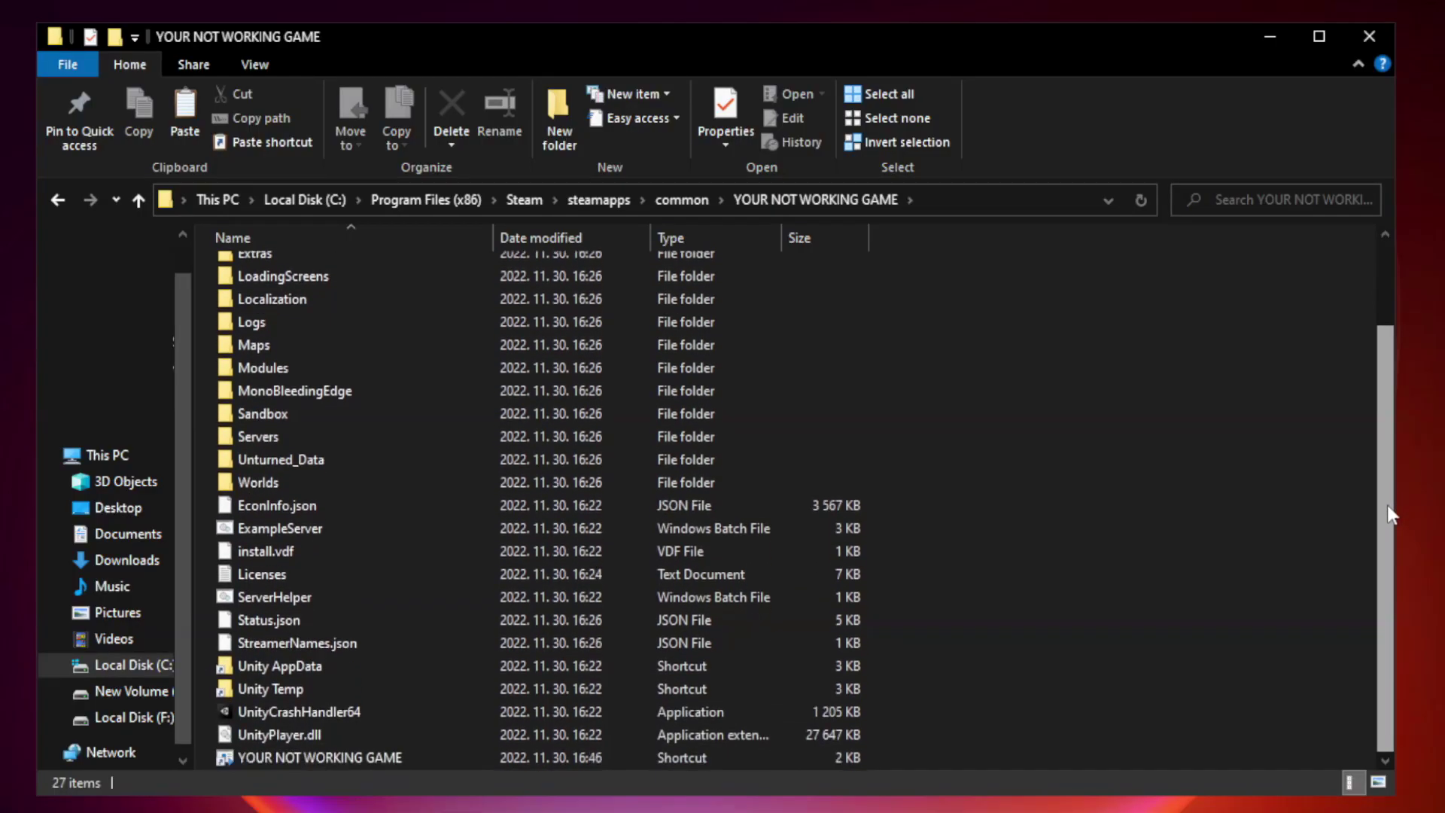
pyautogui.click(575, 757)
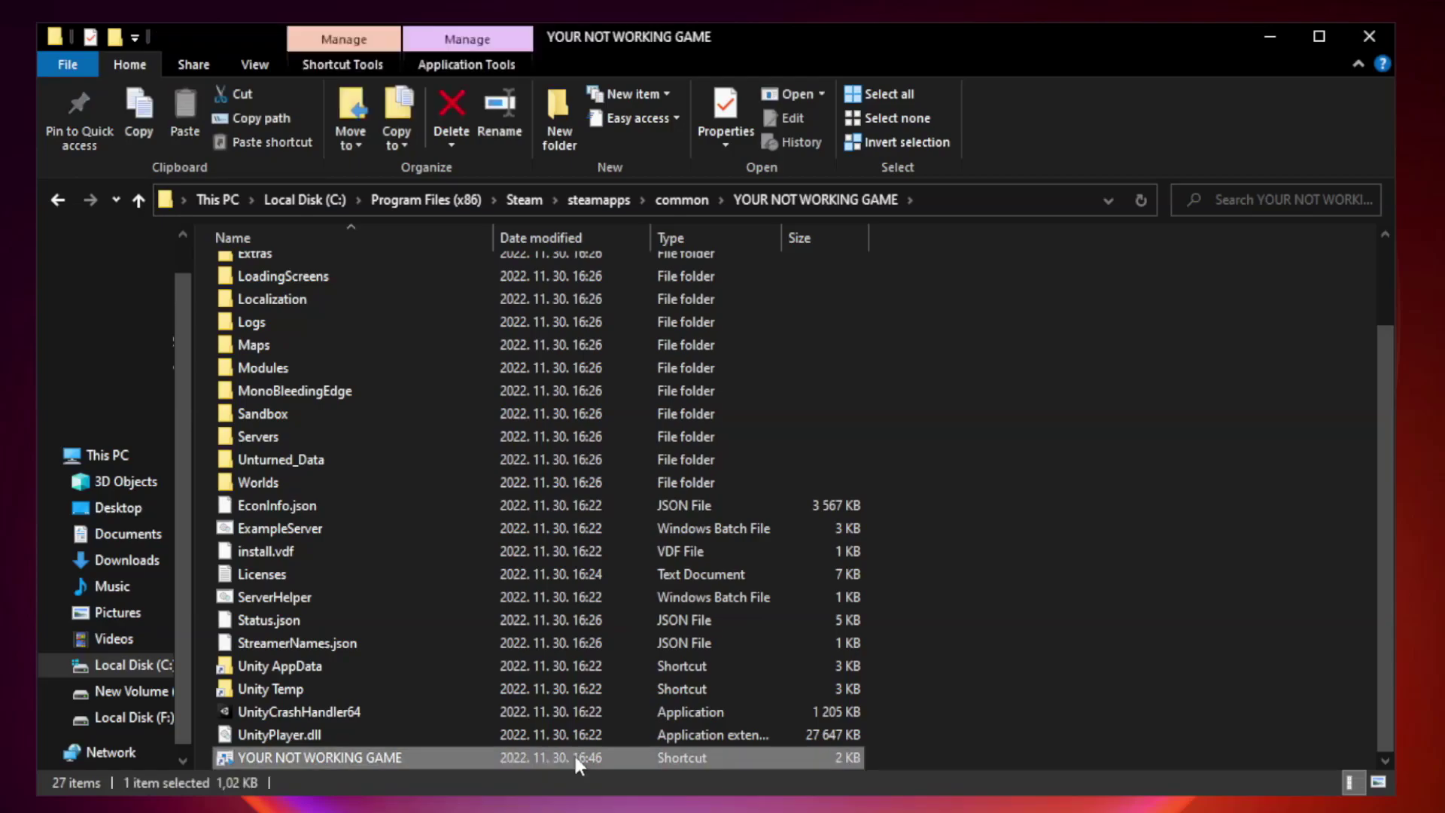
pyautogui.rightClick(488, 753)
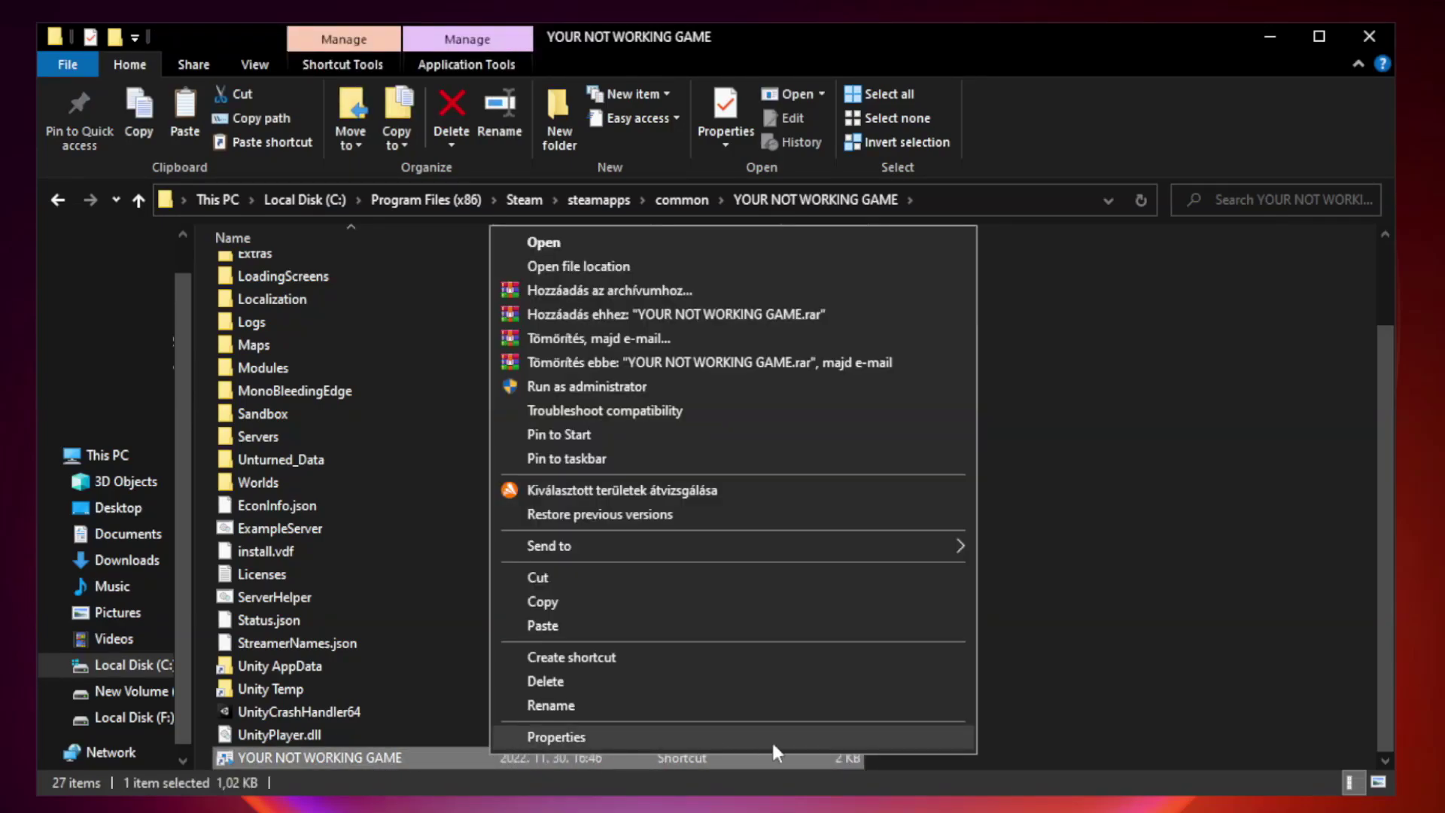
# - Give the shortcut Windows 8 compatibility, no fullscreen optimizations and administrator rights, then apply
pyautogui.click(728, 746)
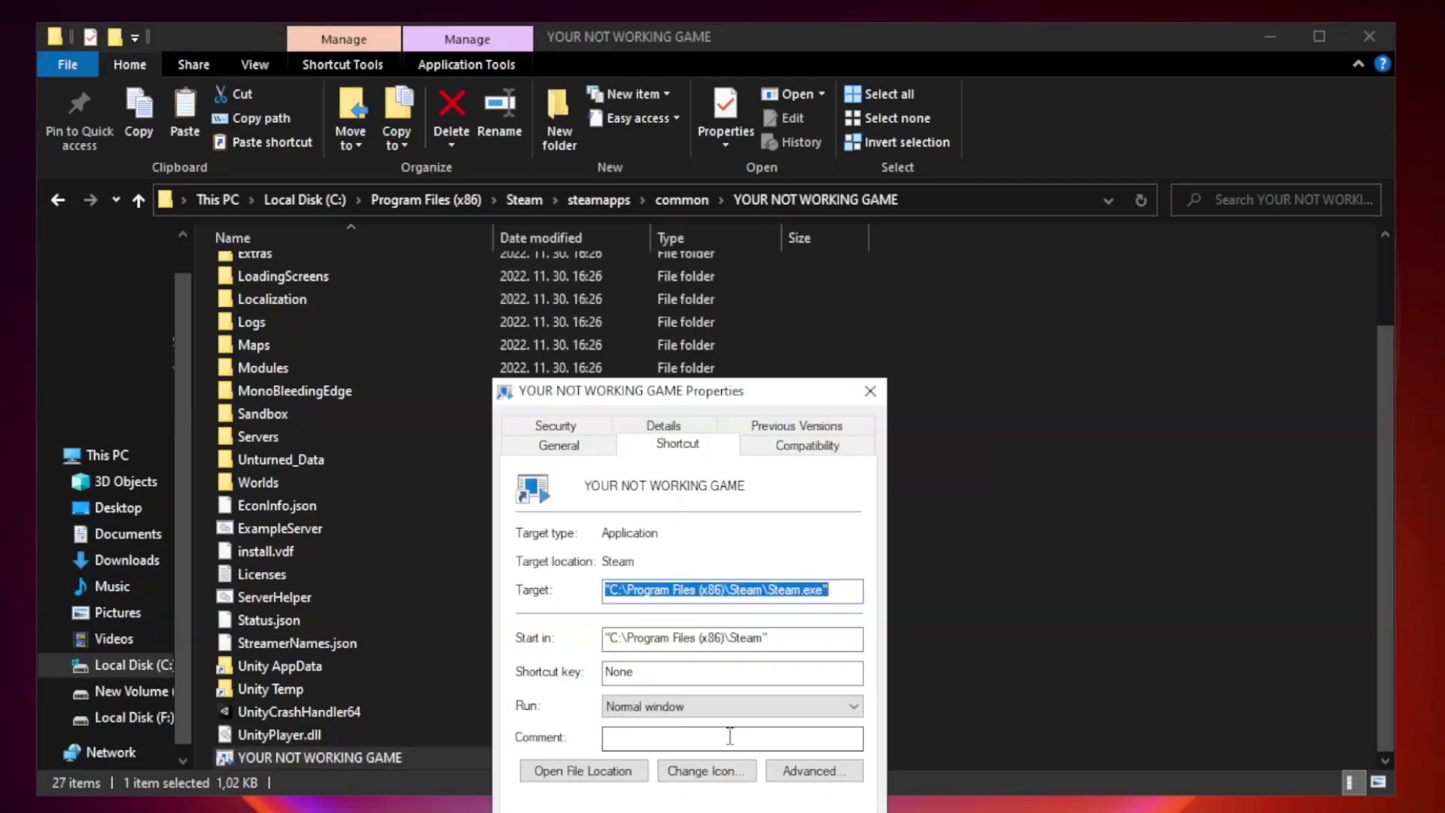
pyautogui.moveTo(720, 399); pyautogui.dragTo(720, 172)
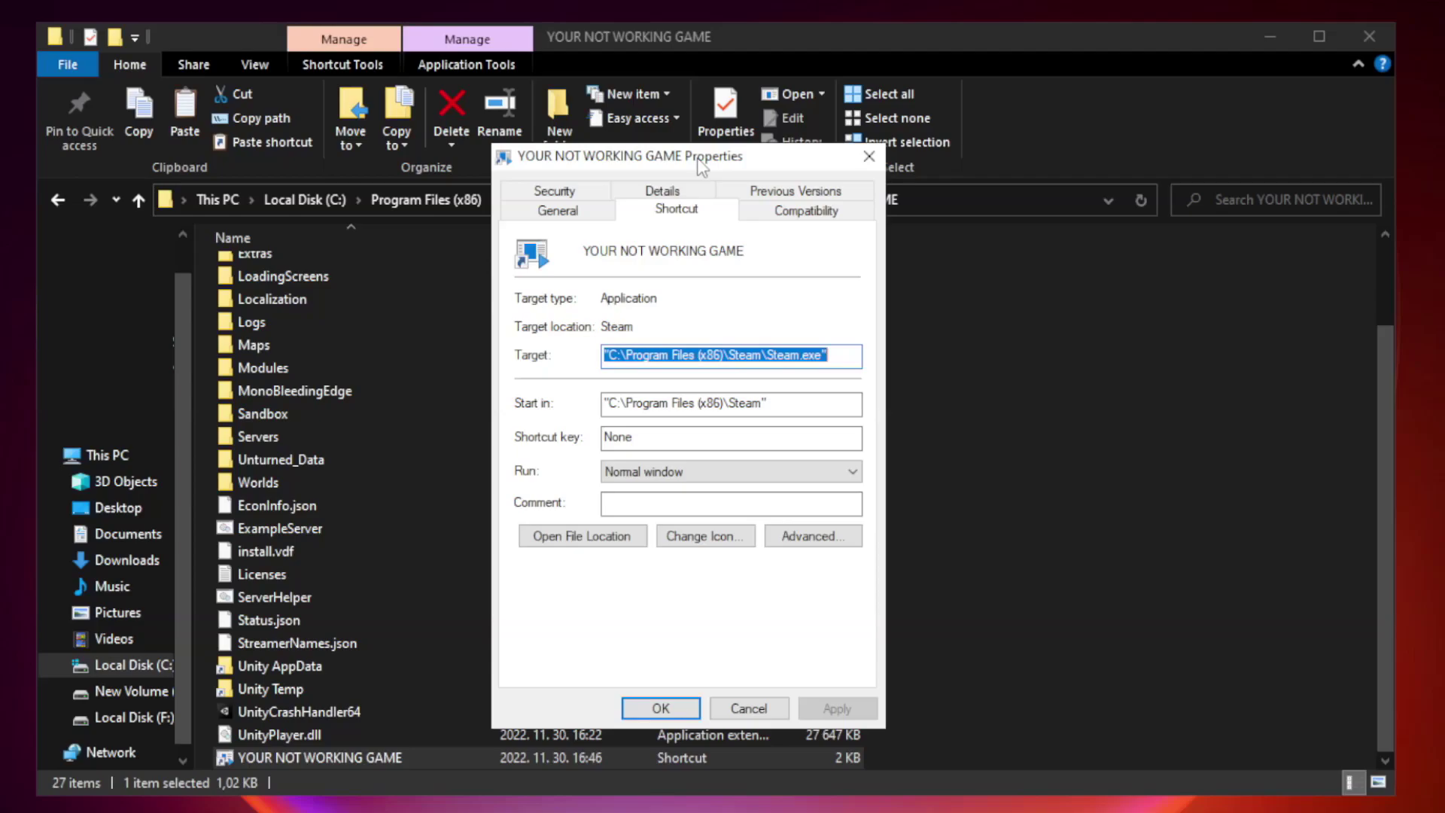
pyautogui.click(803, 215)
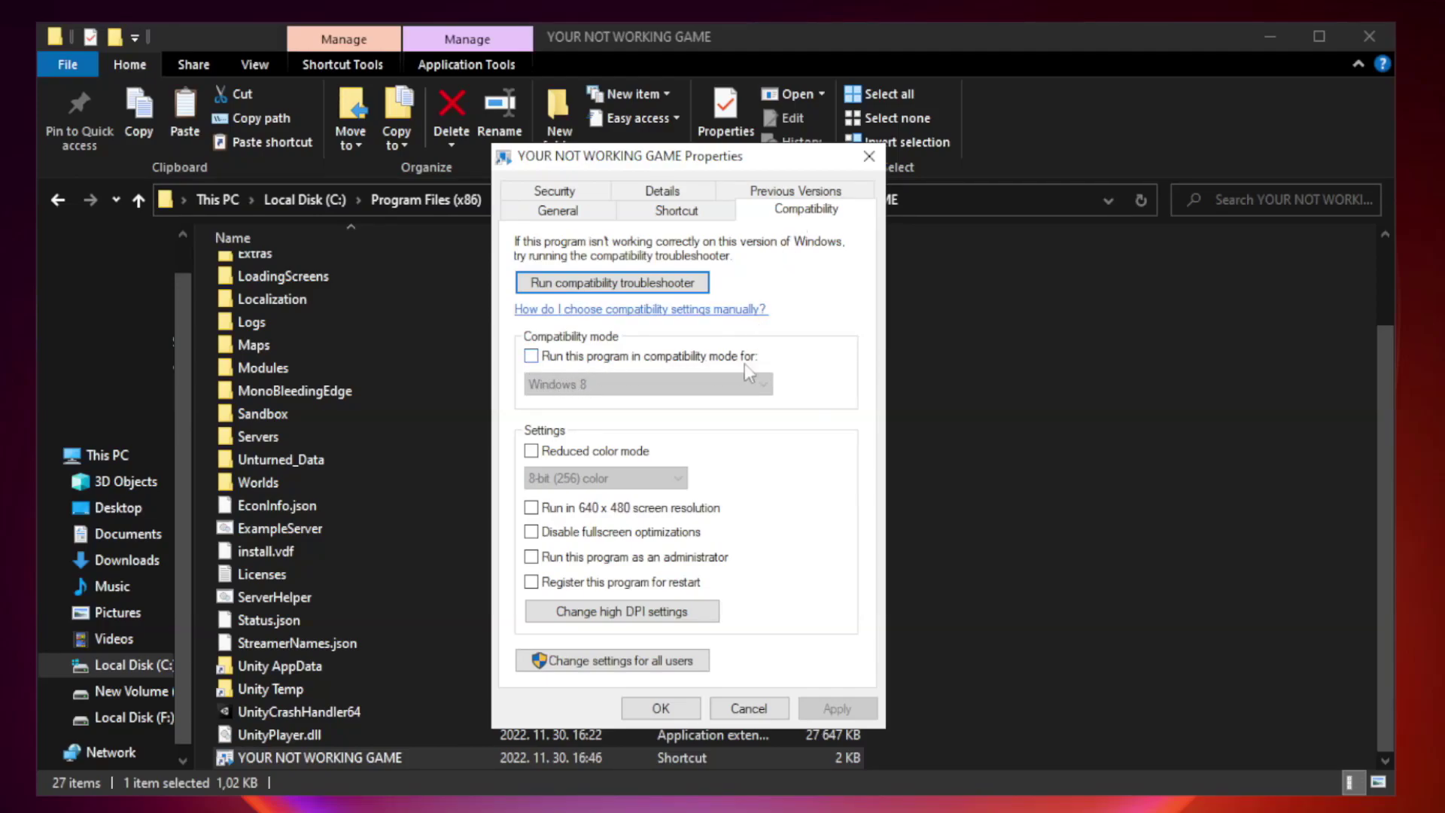
pyautogui.click(574, 356)
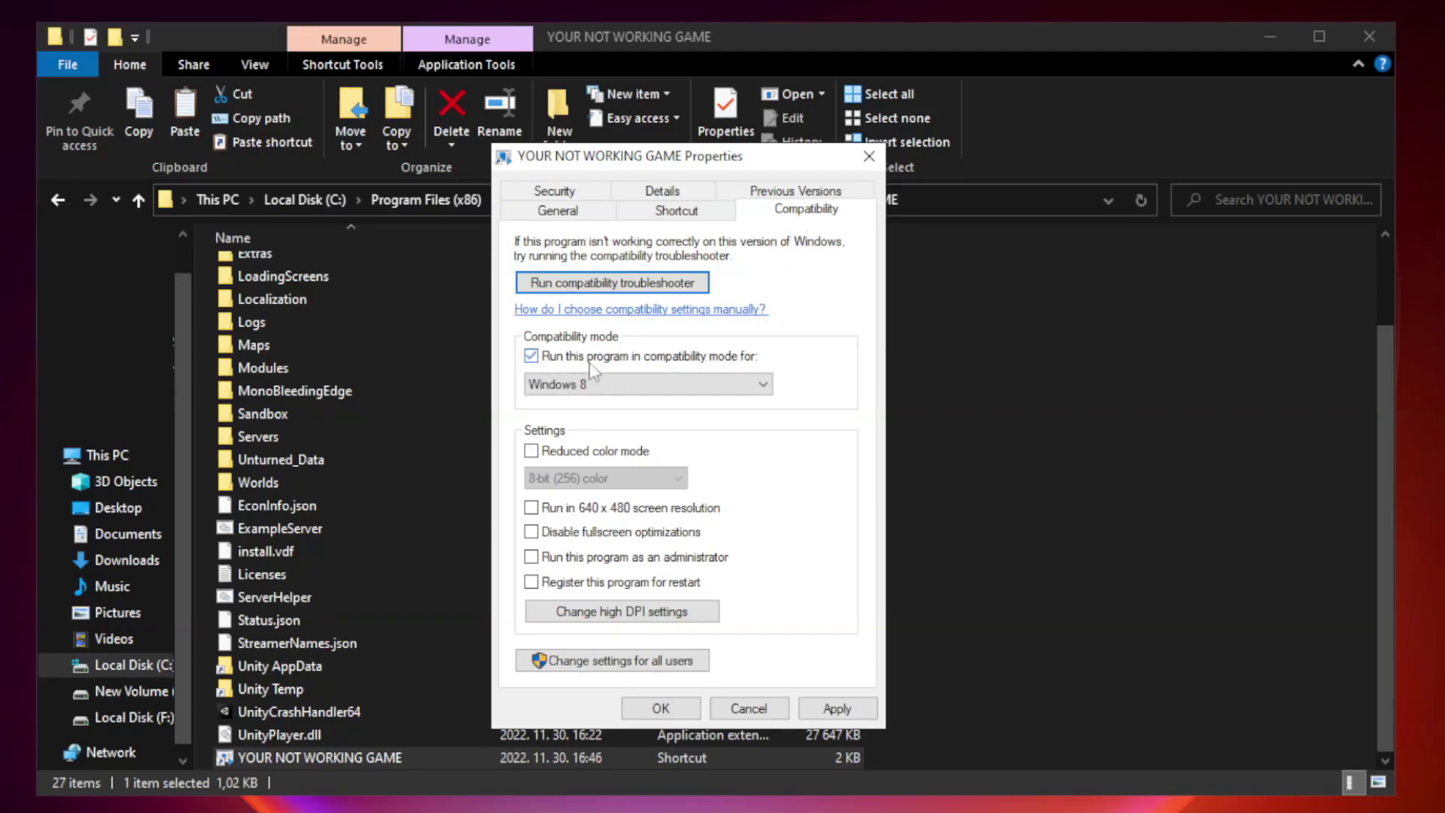
pyautogui.click(646, 386)
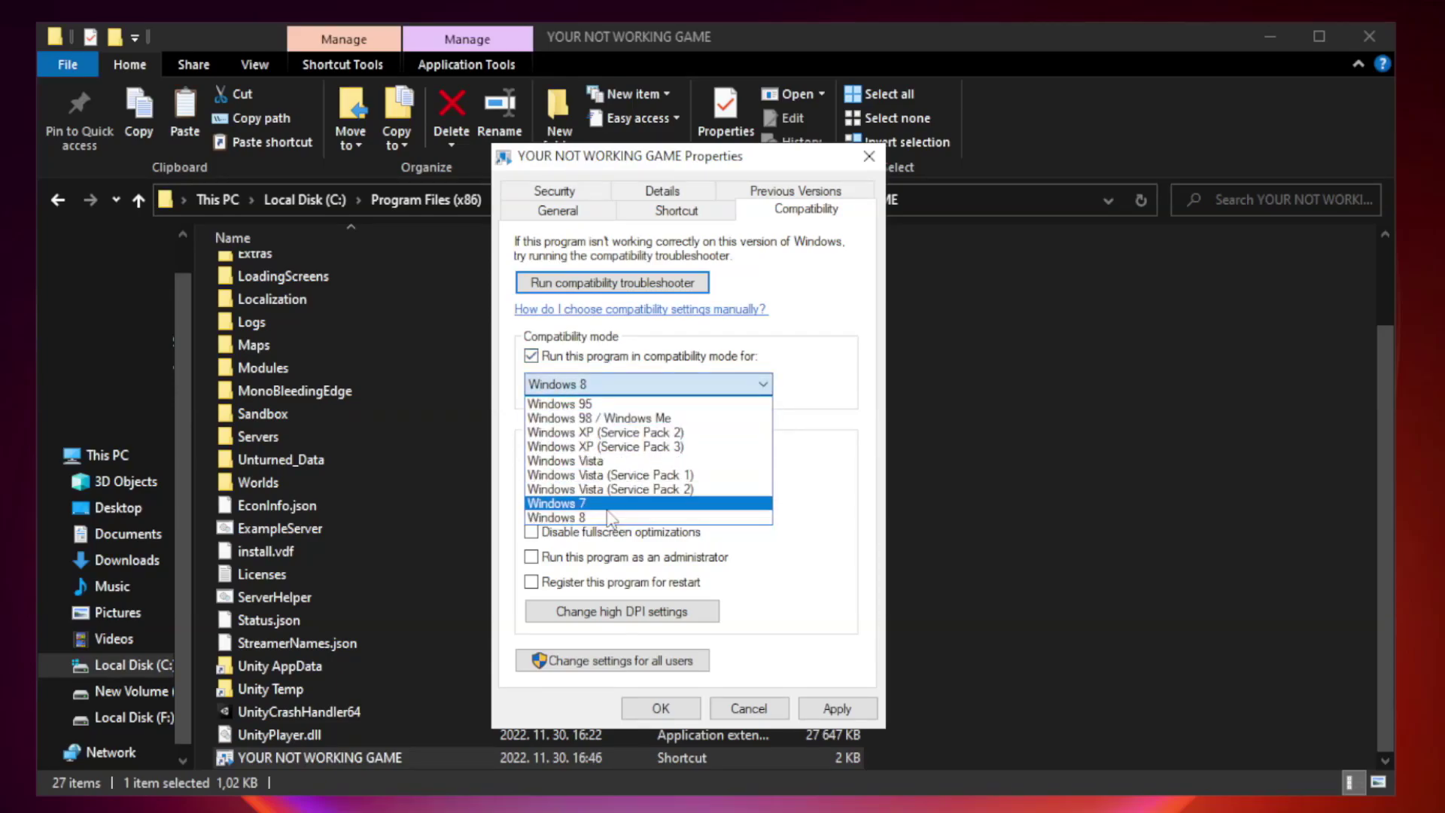
pyautogui.click(611, 519)
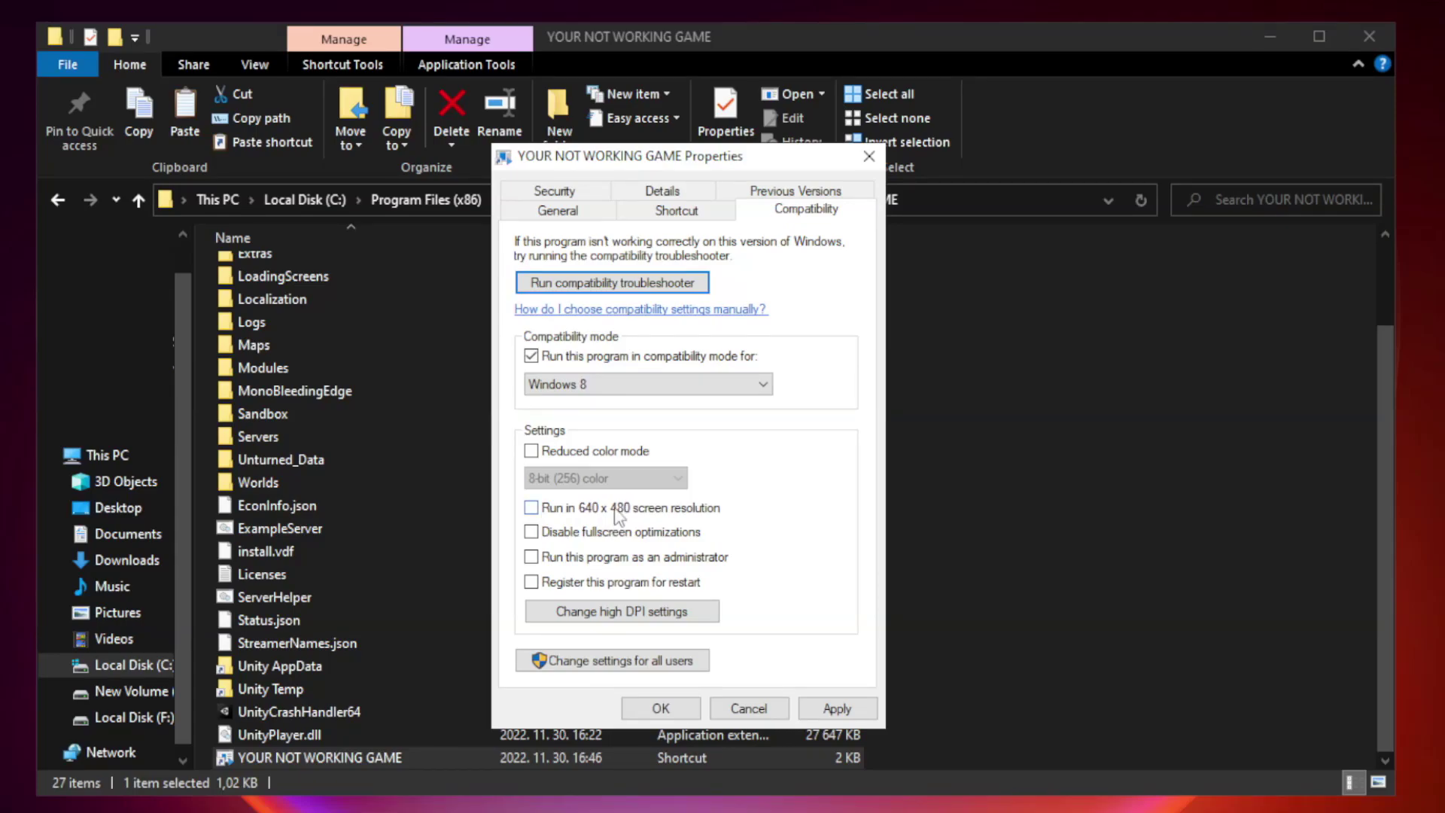
pyautogui.click(567, 543)
pyautogui.click(571, 571)
pyautogui.click(836, 711)
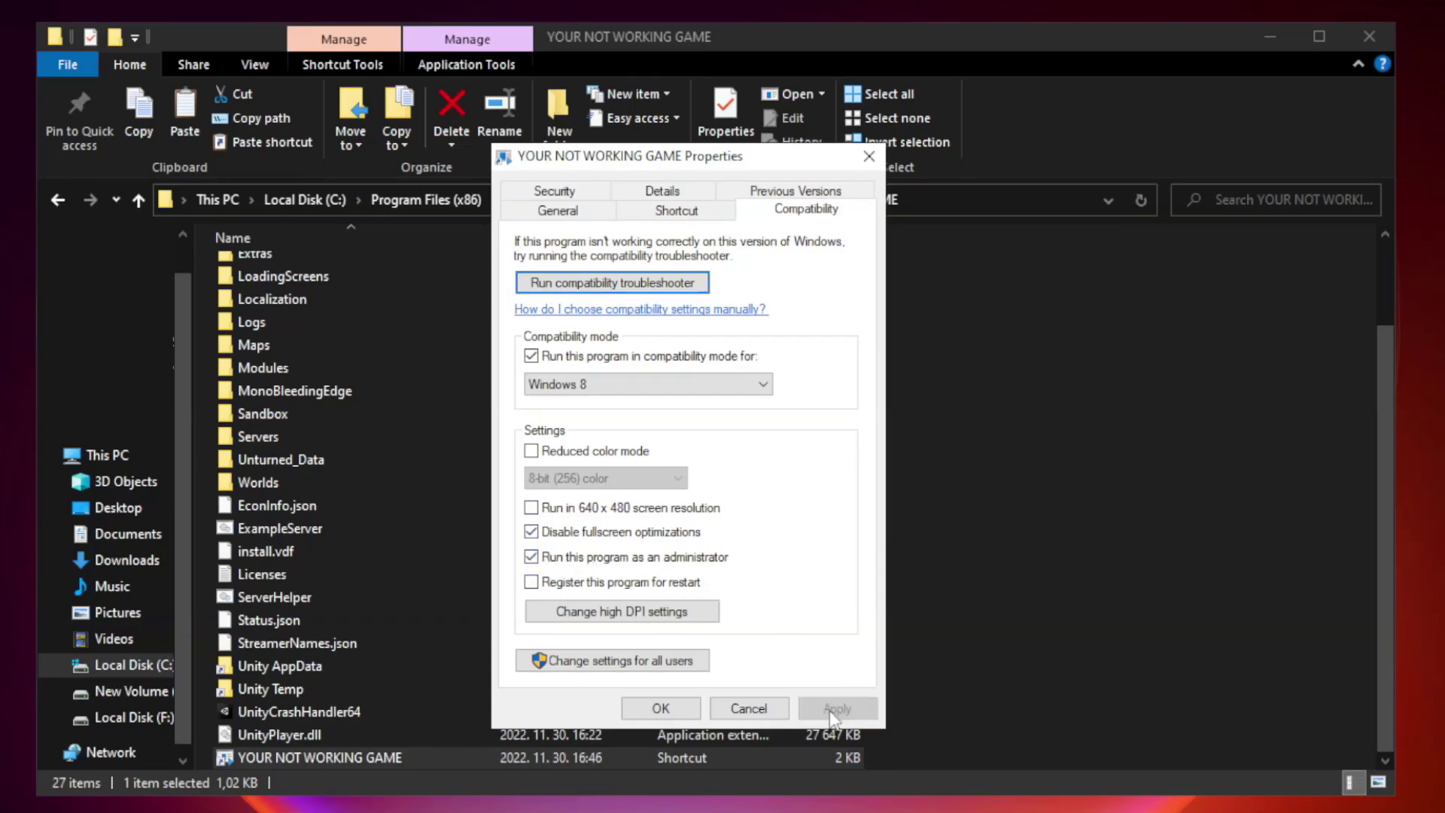
pyautogui.click(659, 709)
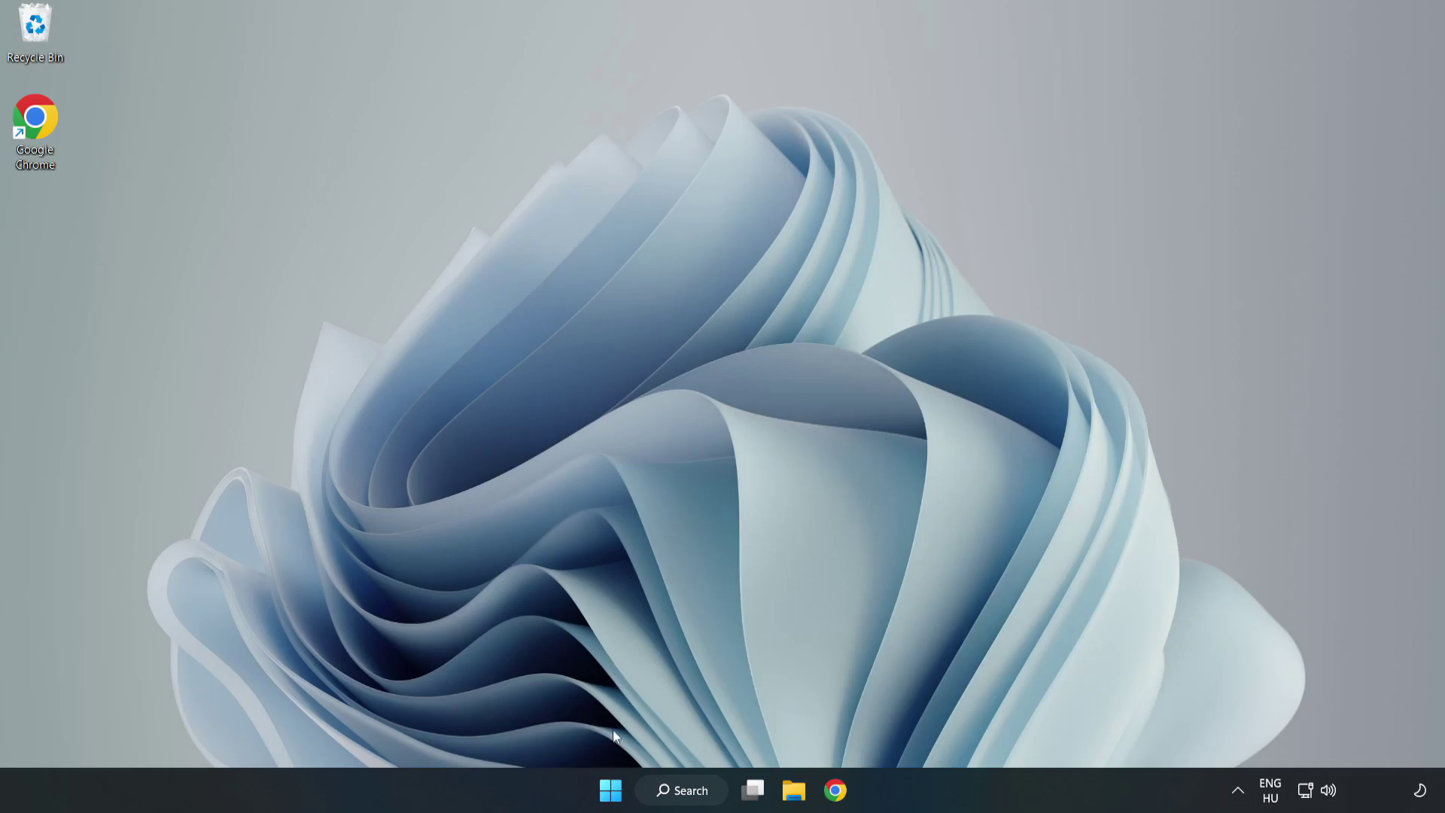
# - Open Task Manager's Startup list and disable Cortana
pyautogui.rightClick(611, 796)
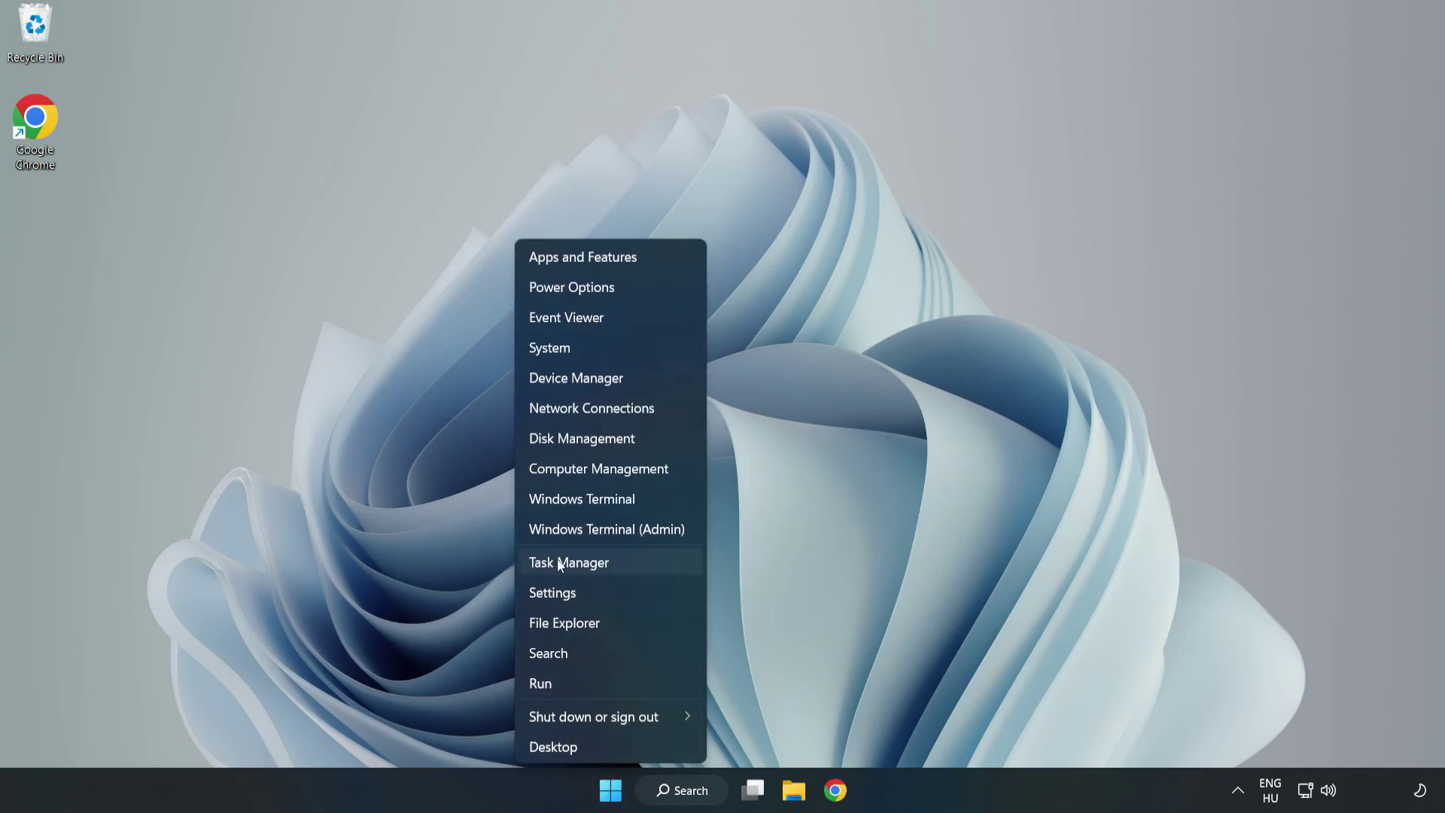
pyautogui.click(608, 561)
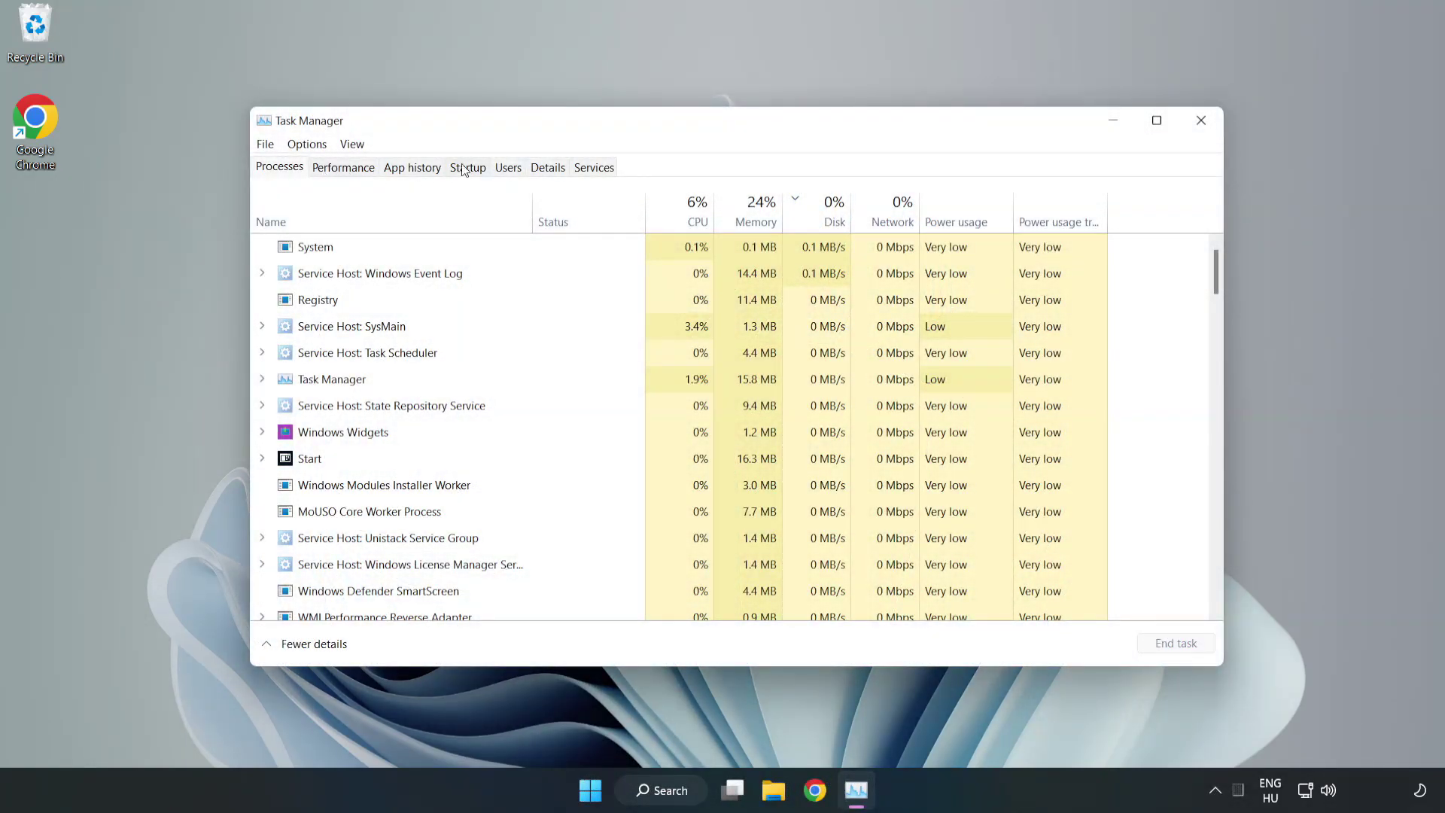
pyautogui.click(470, 171)
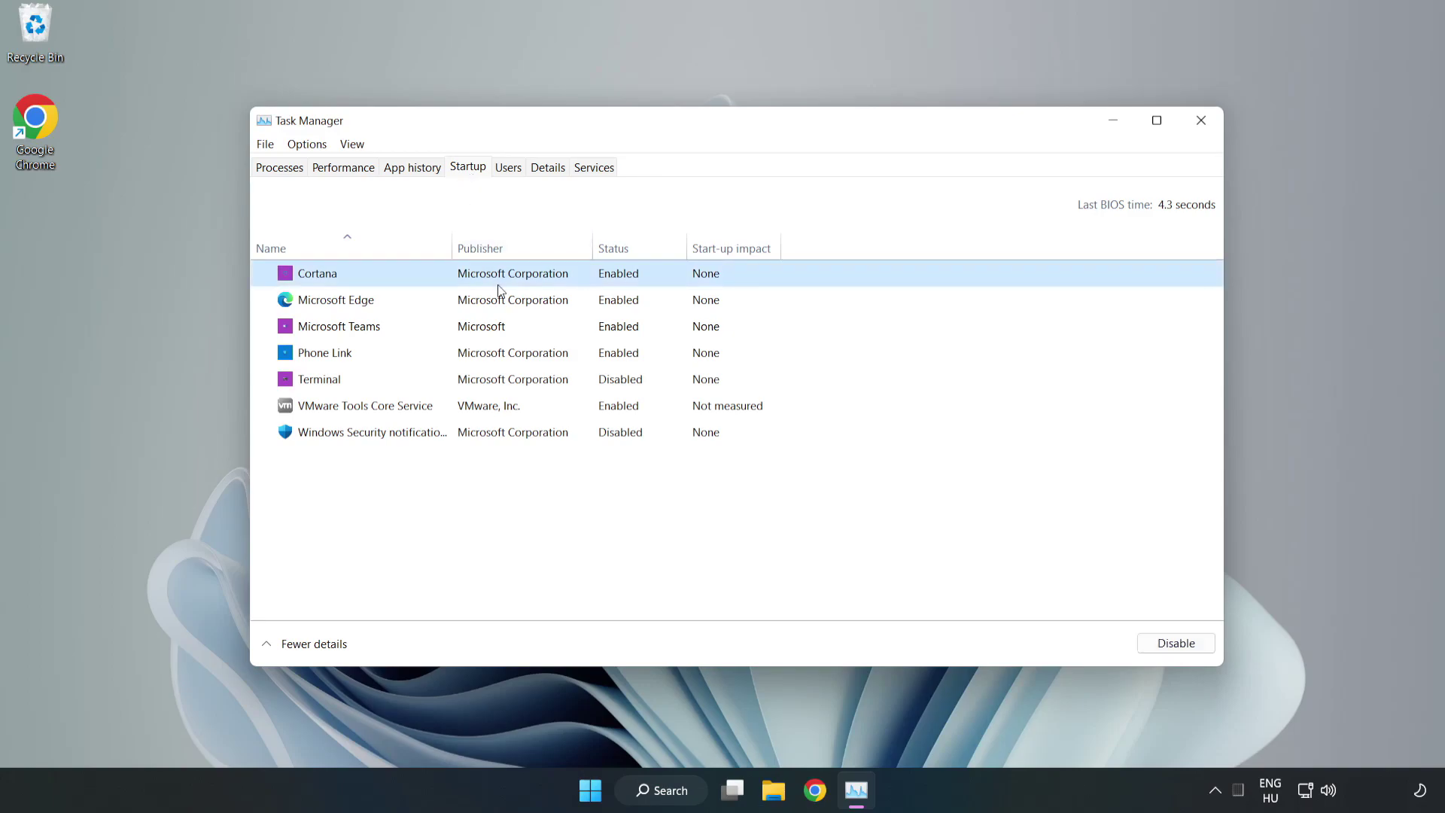
pyautogui.click(1174, 644)
# - Disable Microsoft Edge, Microsoft Teams and Phone Link at startup, then close Task Manager
pyautogui.click(625, 297)
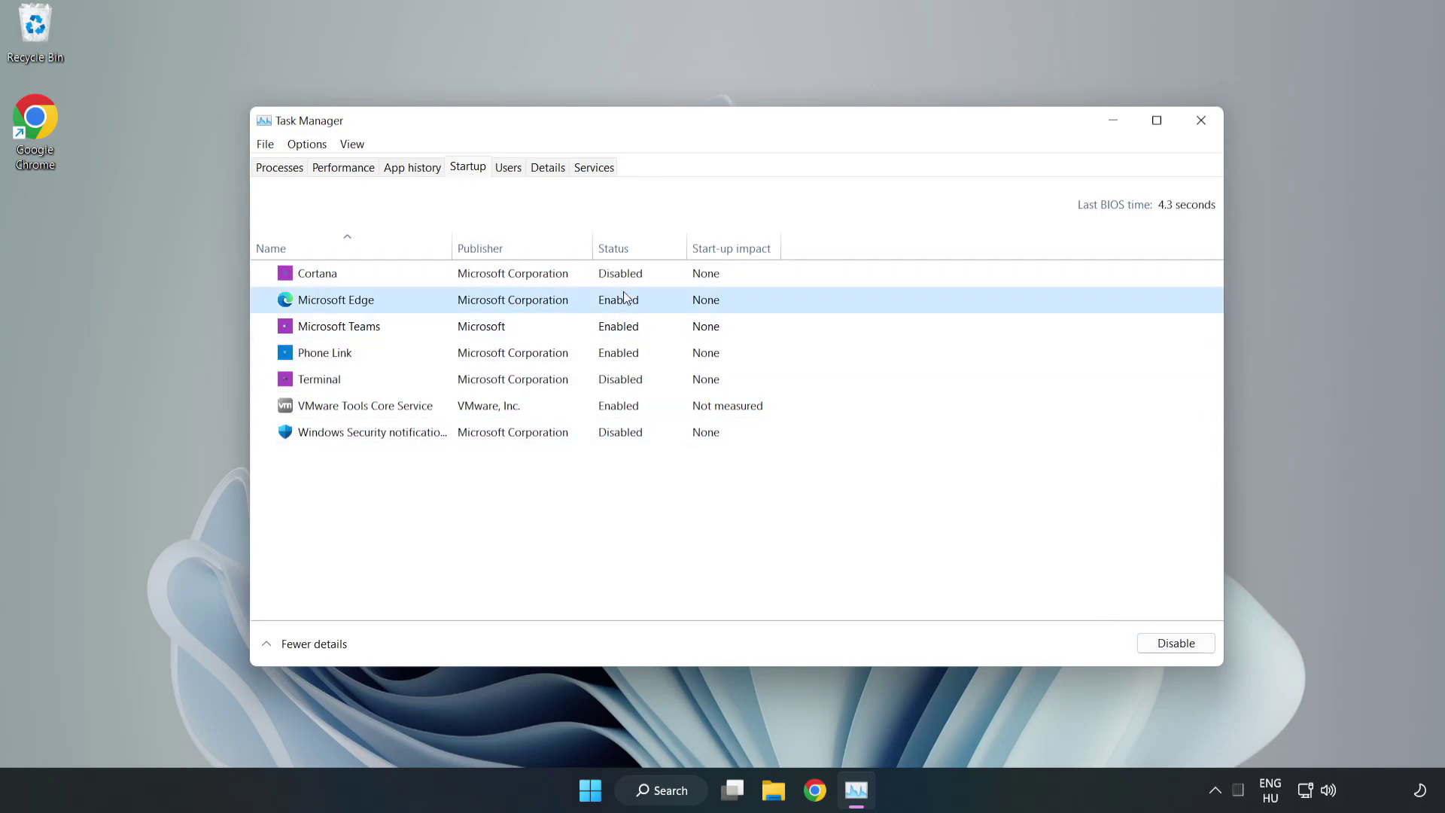
pyautogui.click(1172, 642)
pyautogui.click(564, 327)
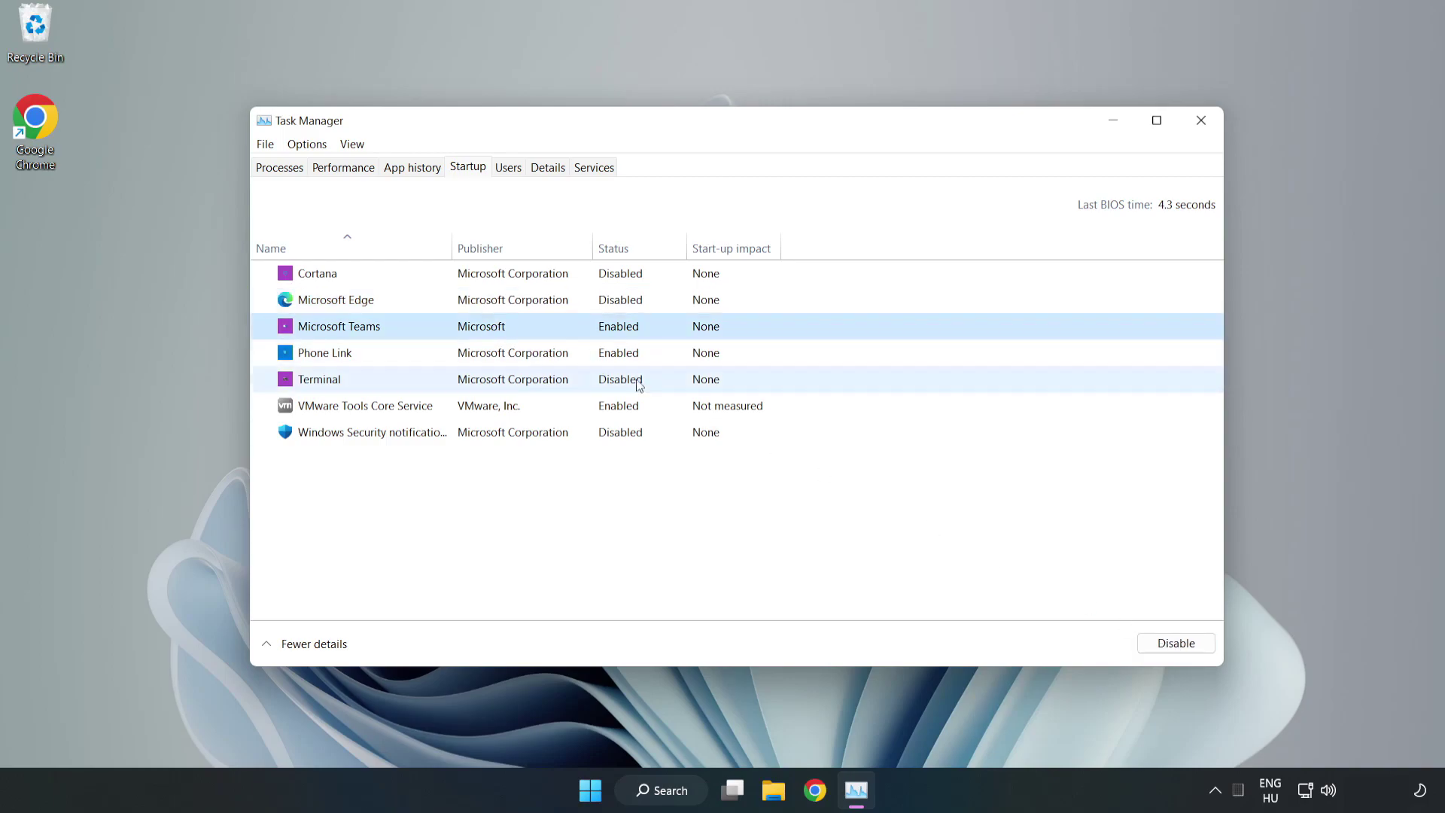
pyautogui.click(1174, 644)
pyautogui.click(483, 355)
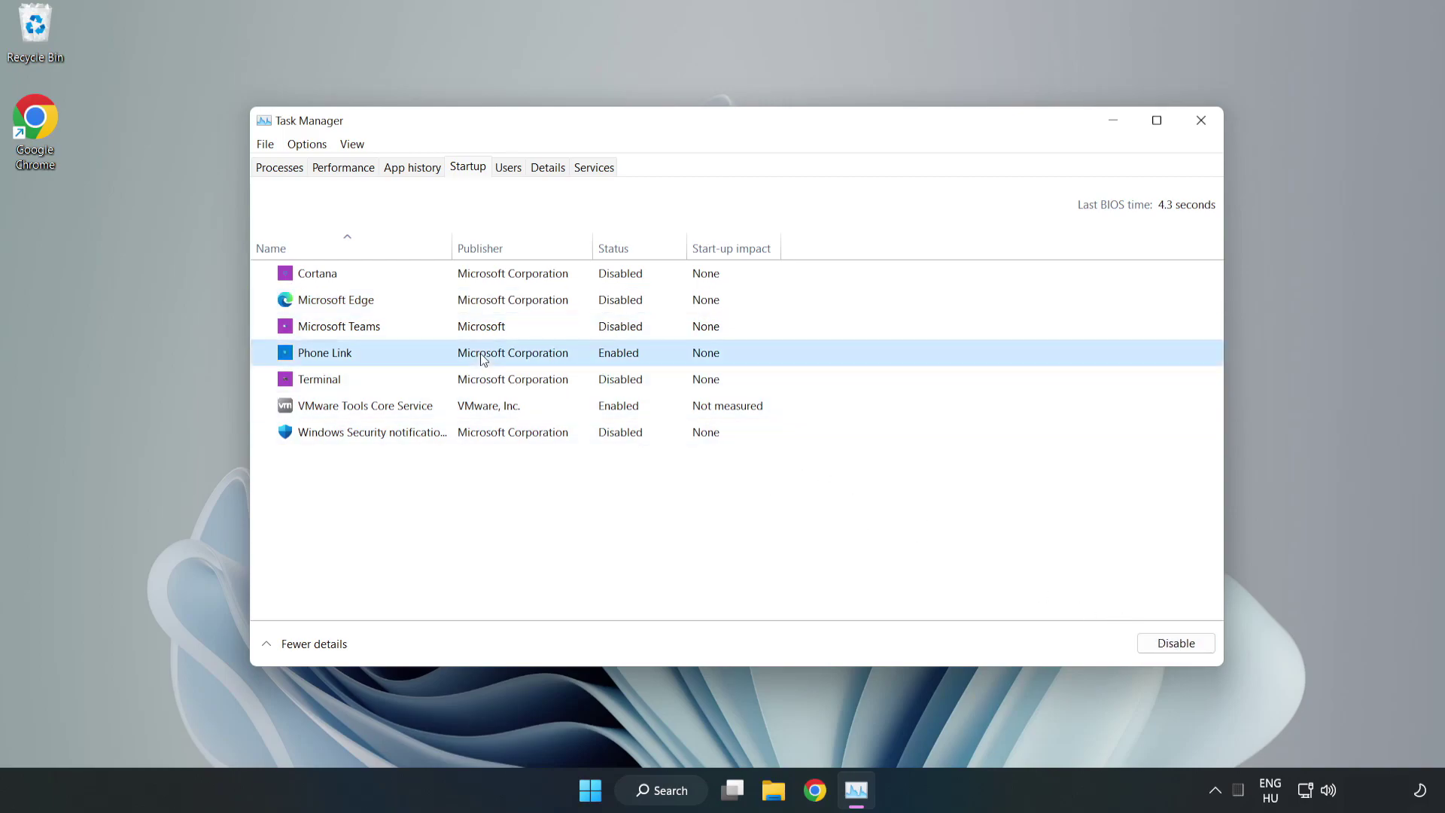
pyautogui.click(1148, 646)
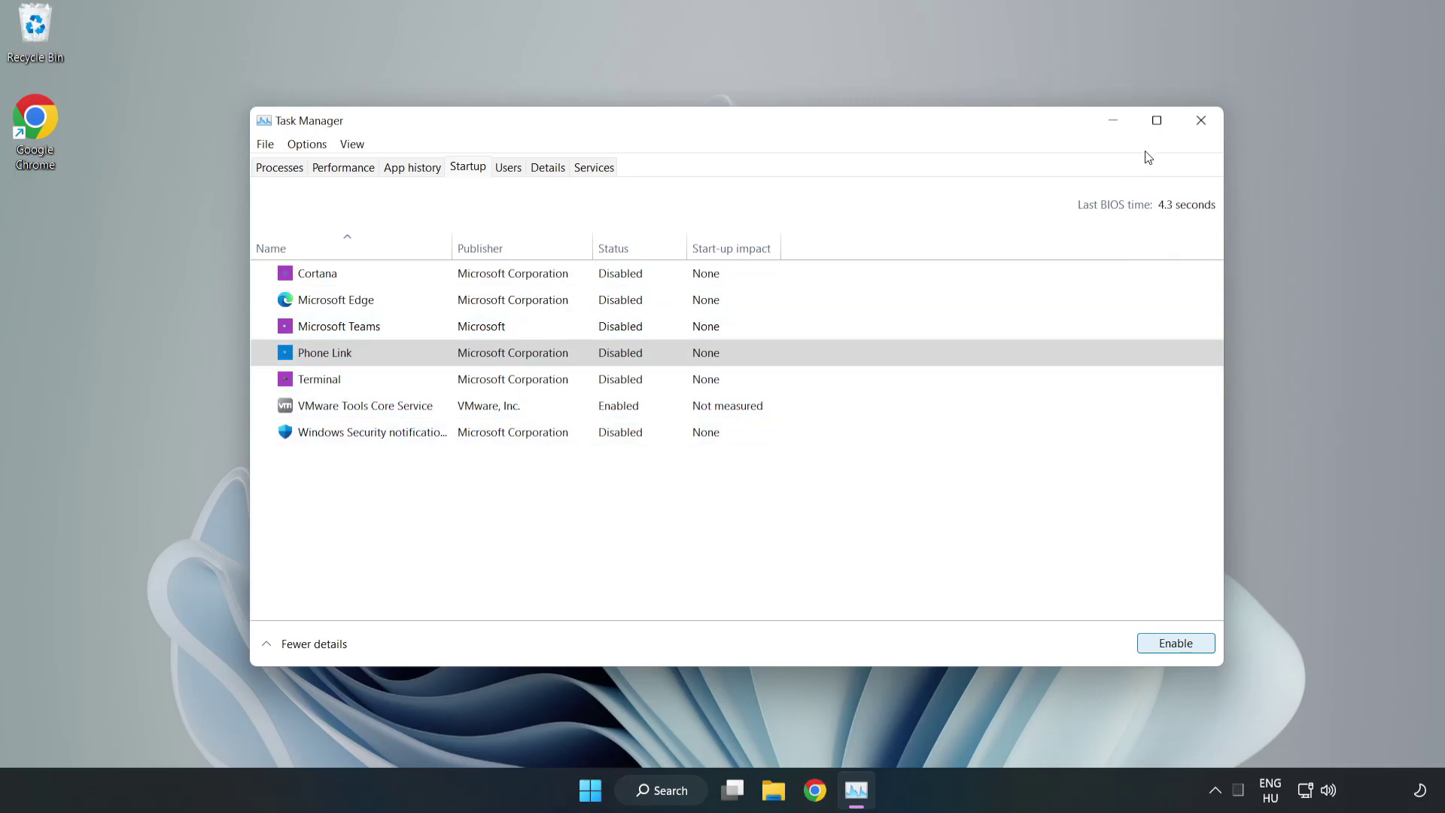
pyautogui.click(1201, 121)
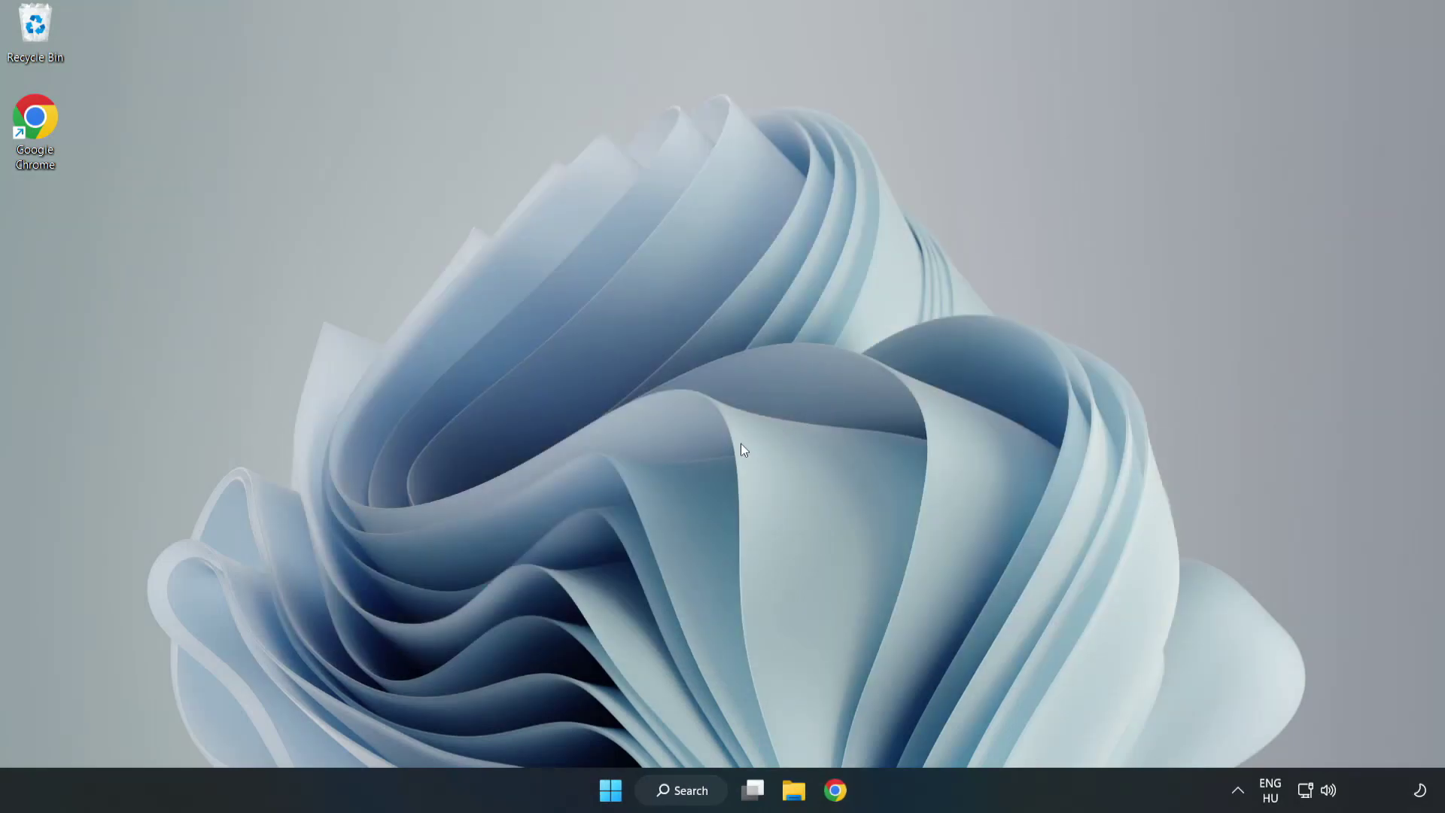
# - Search for 'cmd' and bring up Command Prompt's Run as administrator option
pyautogui.click(708, 778)
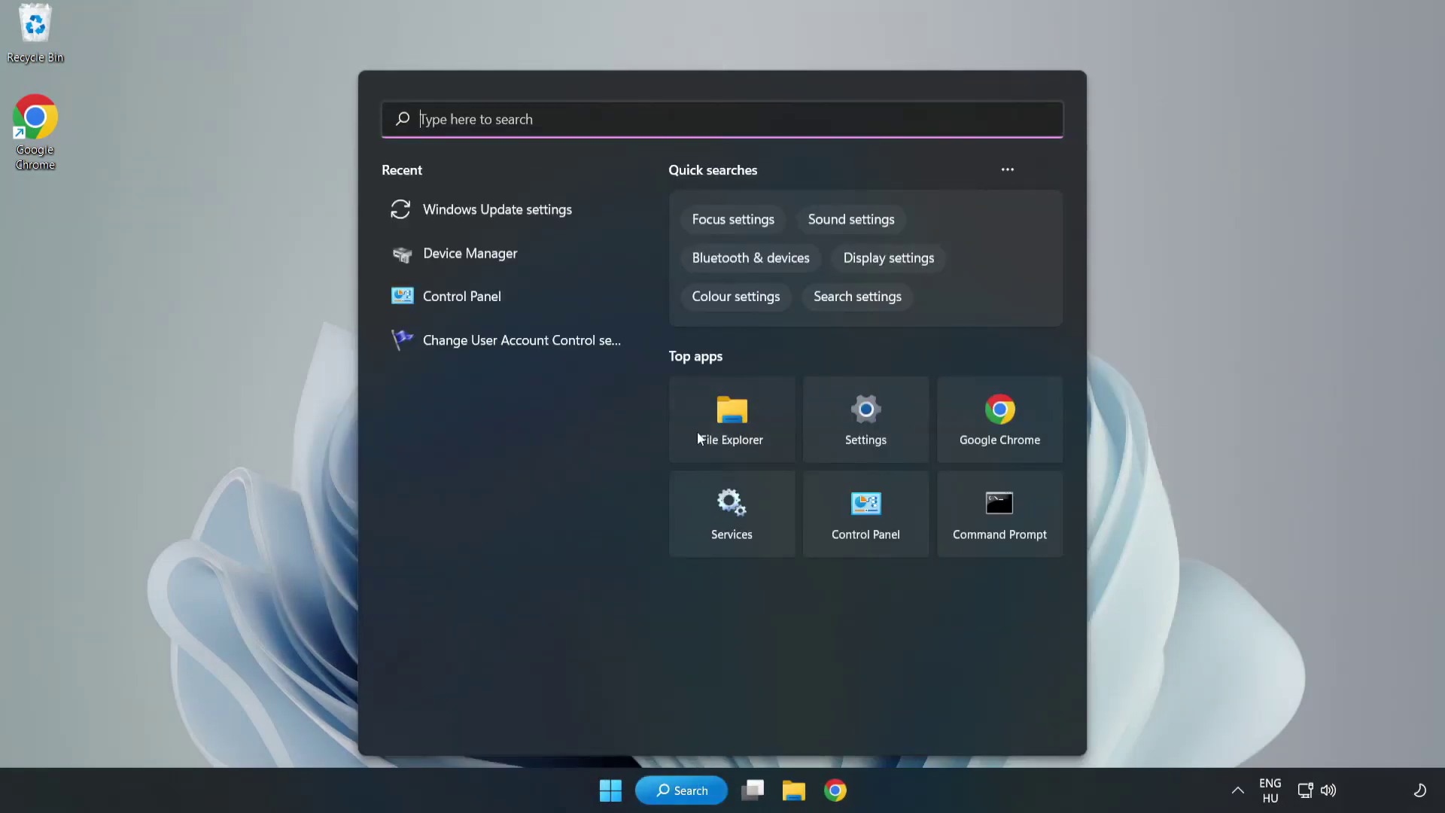
pyautogui.write('cmd')
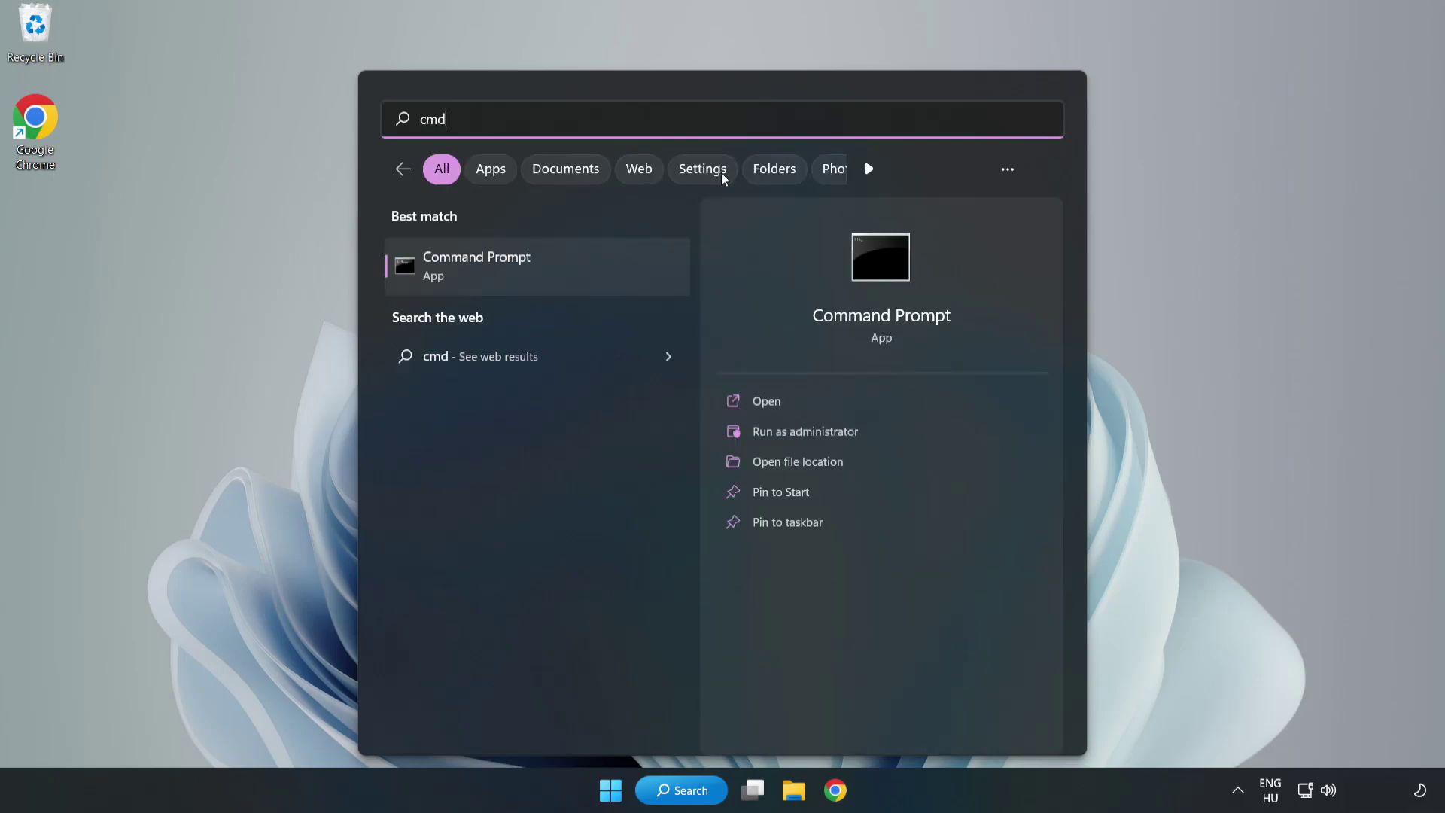
pyautogui.rightClick(568, 273)
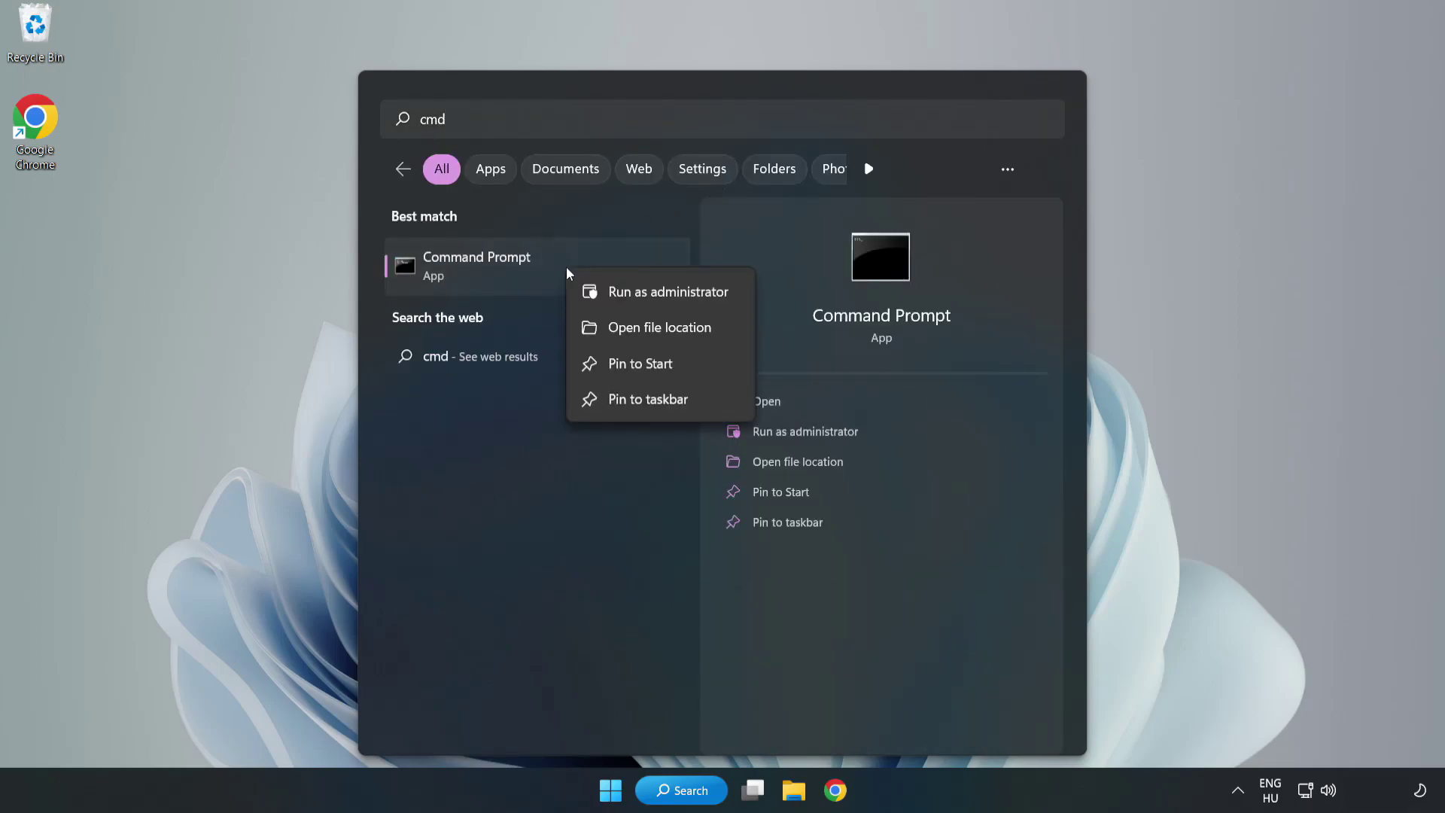
# - Run sfc /scannow in an administrator Command Prompt, confirm no integrity violations, then close it
pyautogui.click(625, 298)
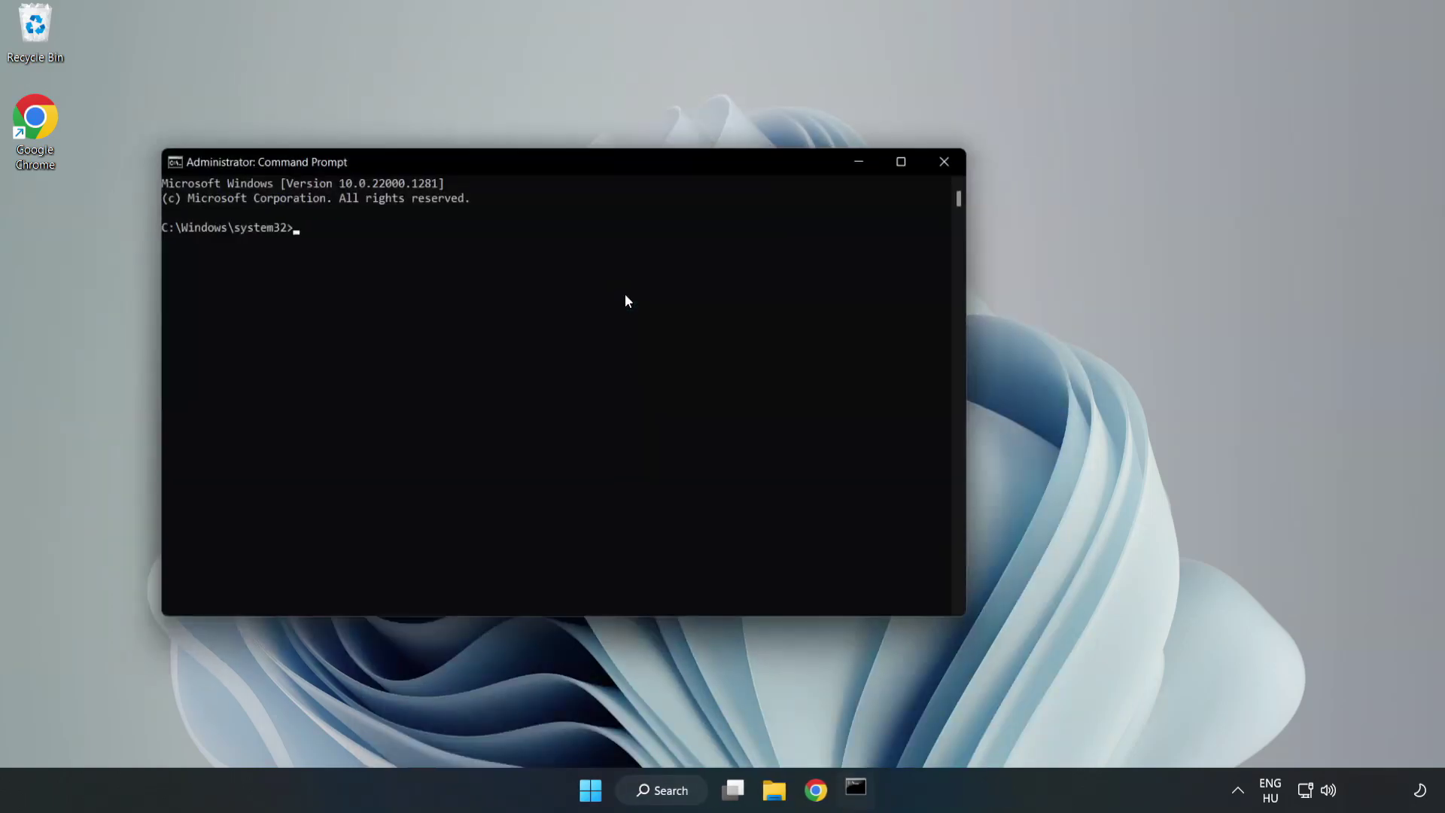
pyautogui.moveTo(575, 167); pyautogui.dragTo(734, 169)
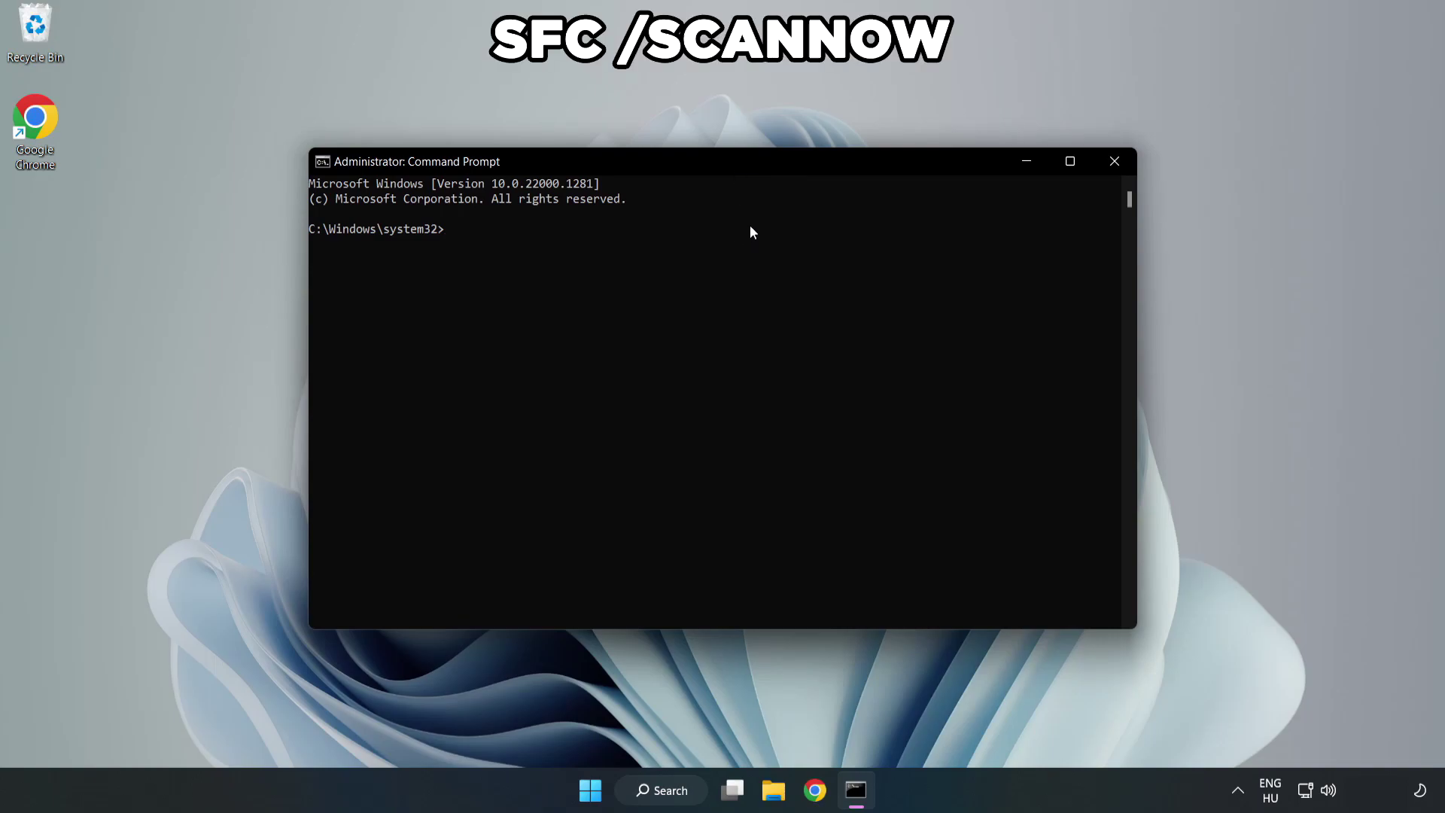
pyautogui.write('sfc /scannow')
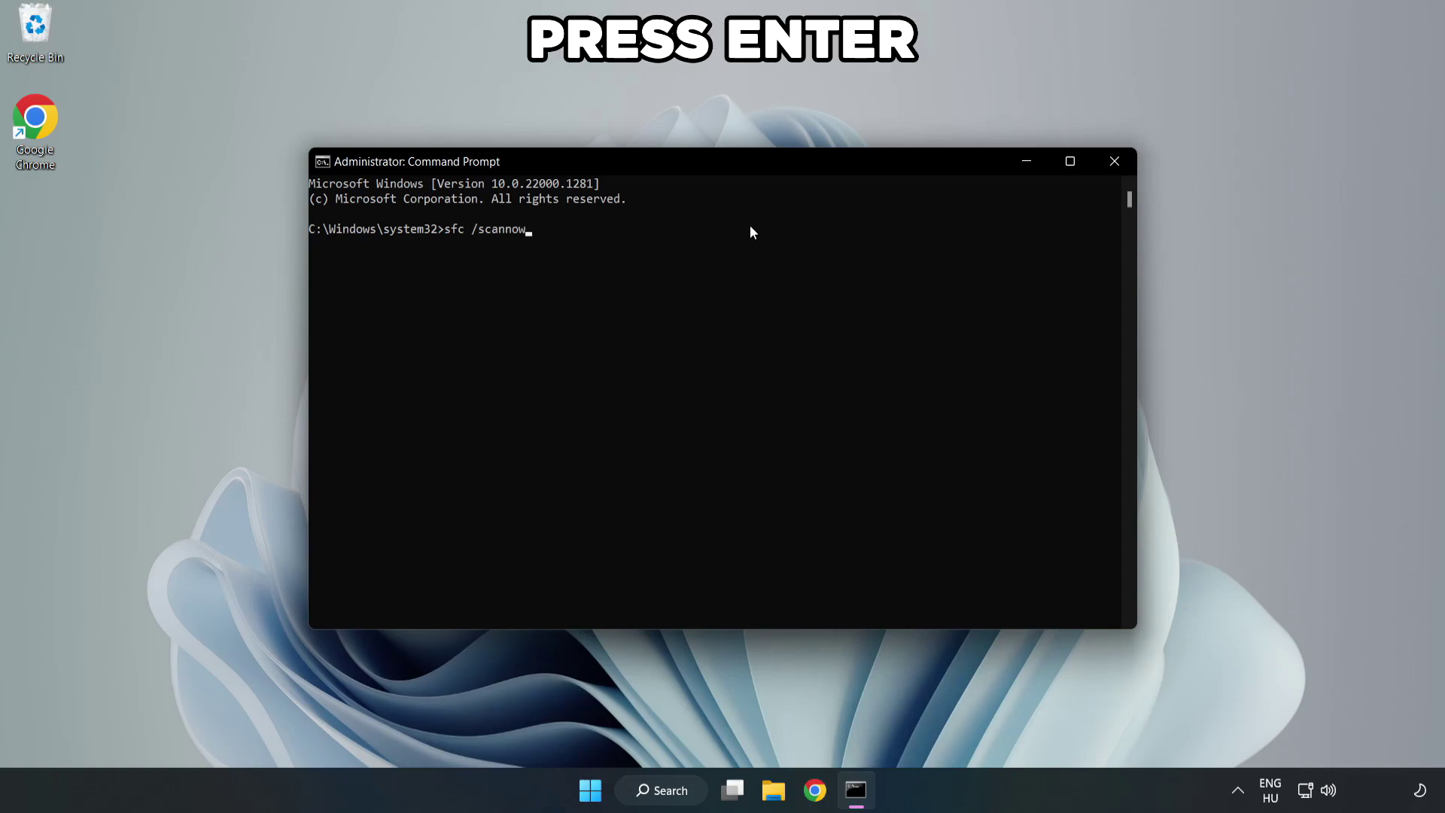
pyautogui.press('Return')
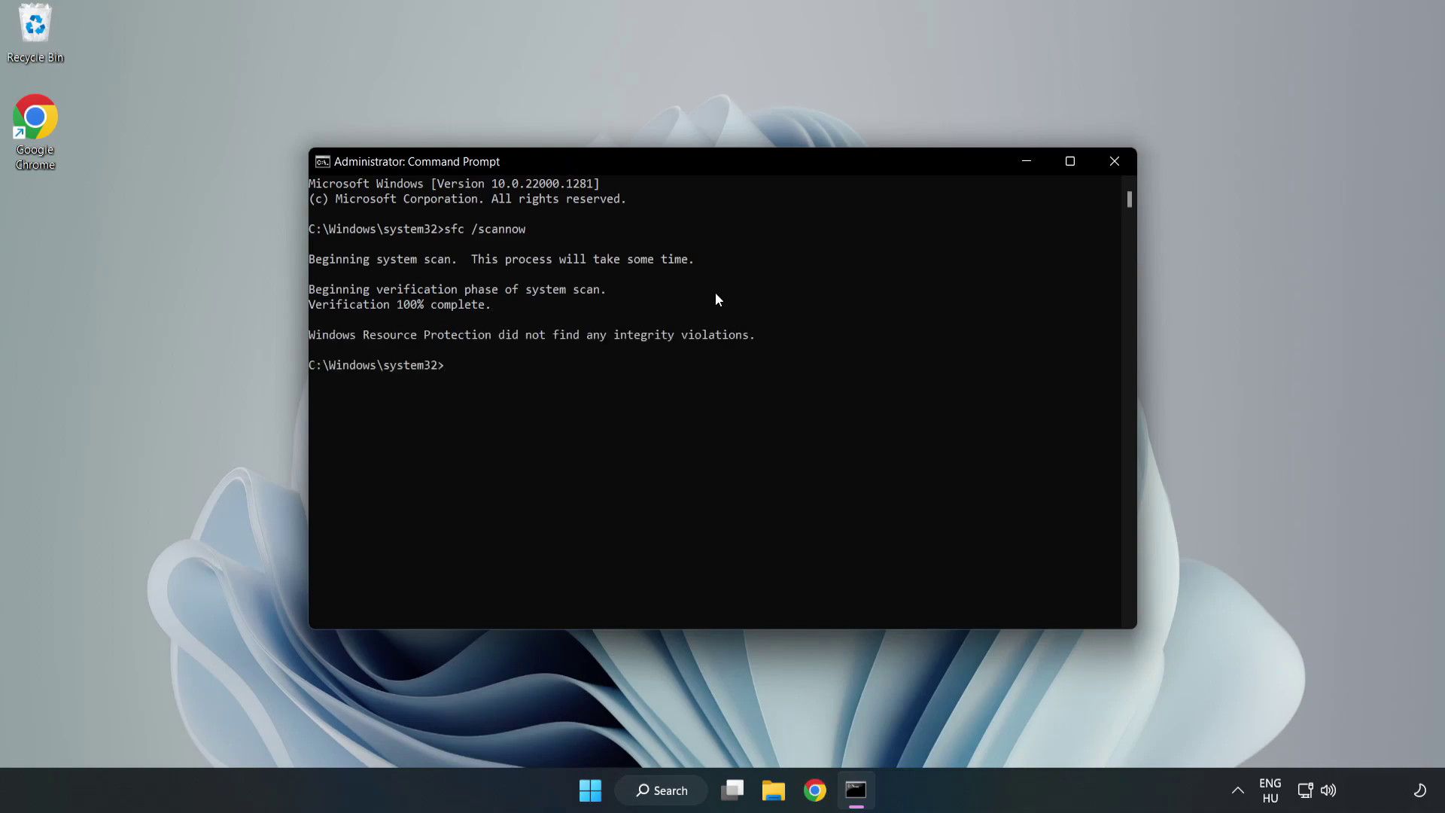
pyautogui.click(1112, 166)
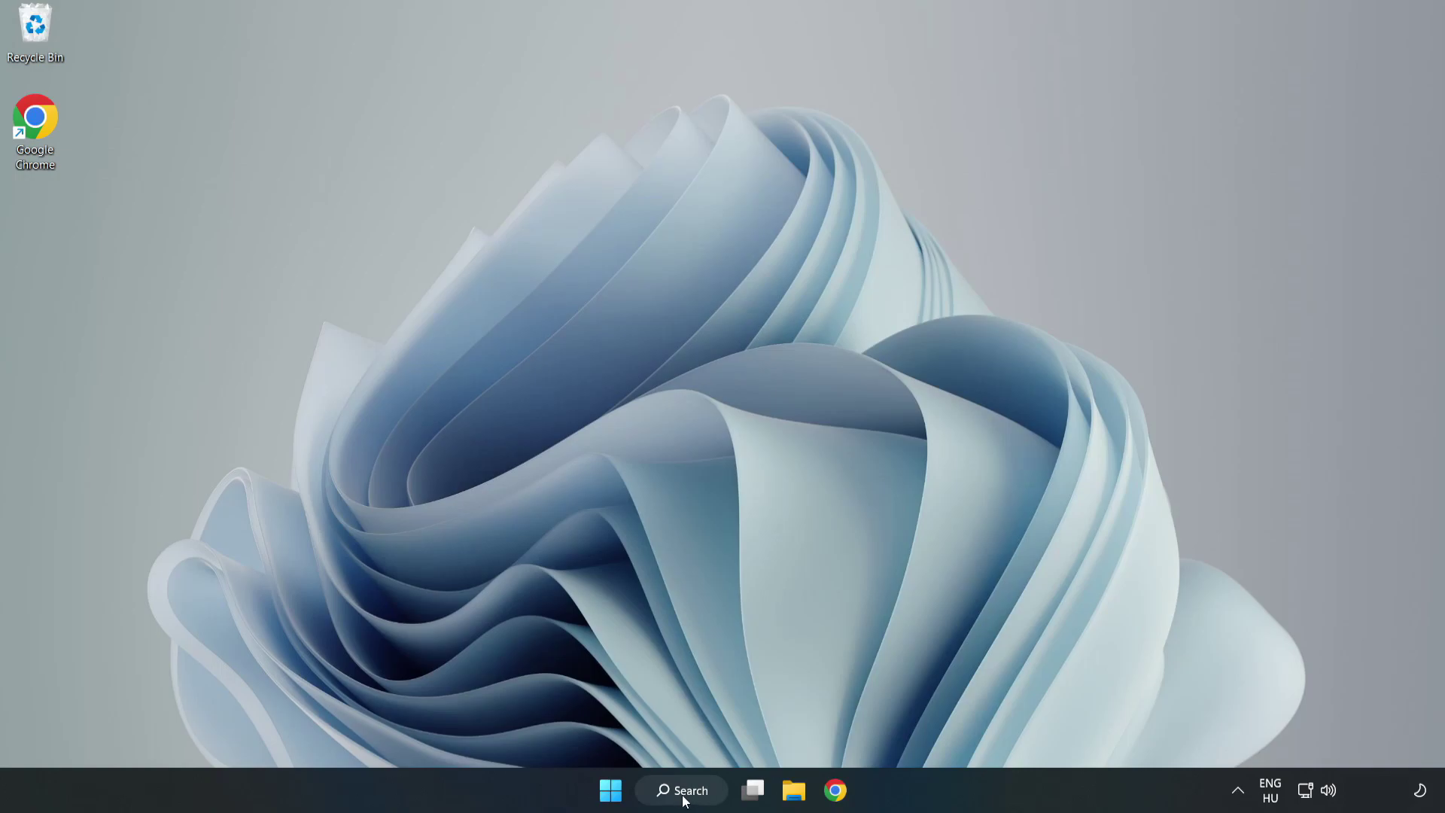
# - Search for 'security' and launch the Windows Security app
pyautogui.click(690, 794)
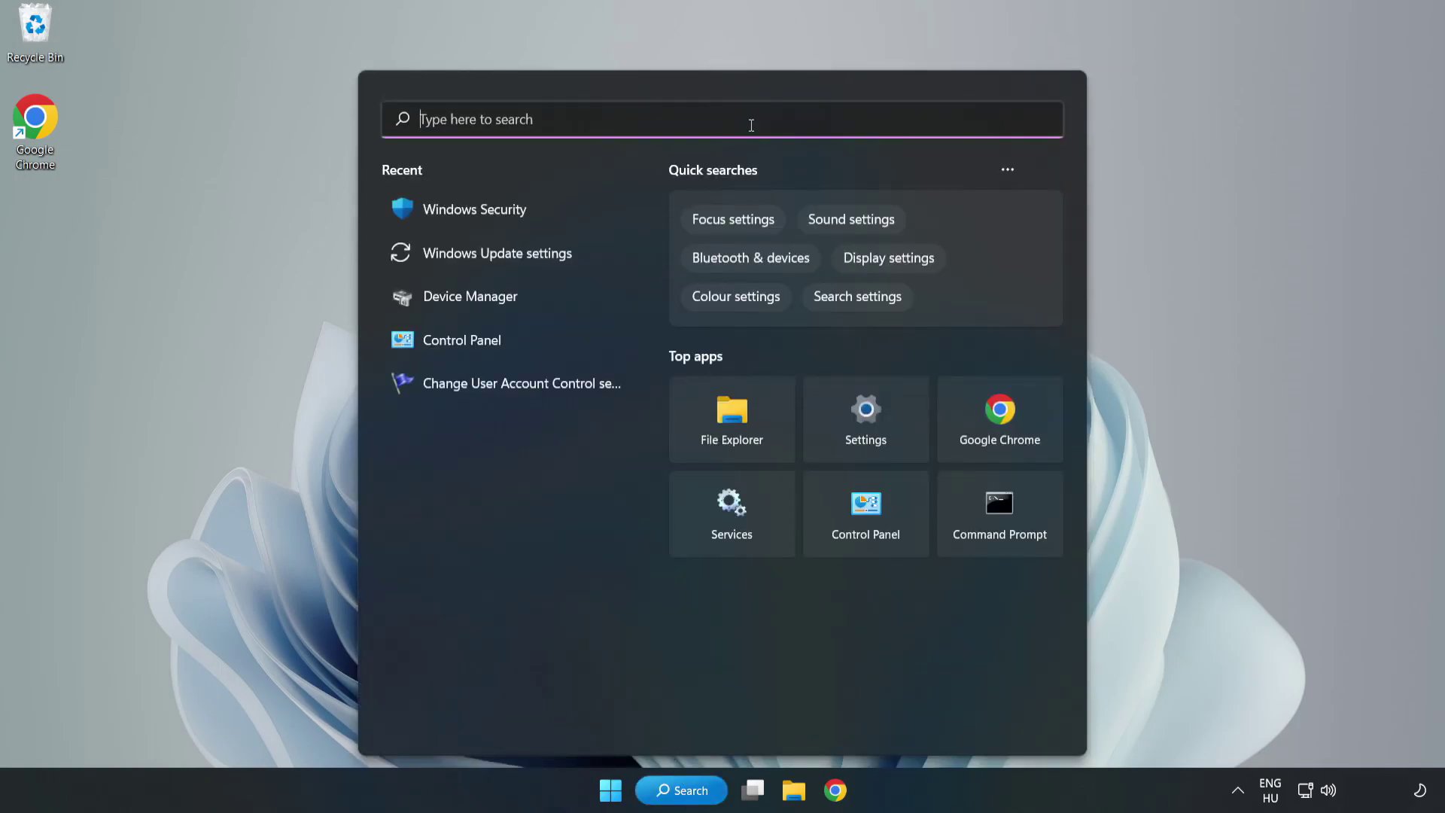
pyautogui.write('secu')
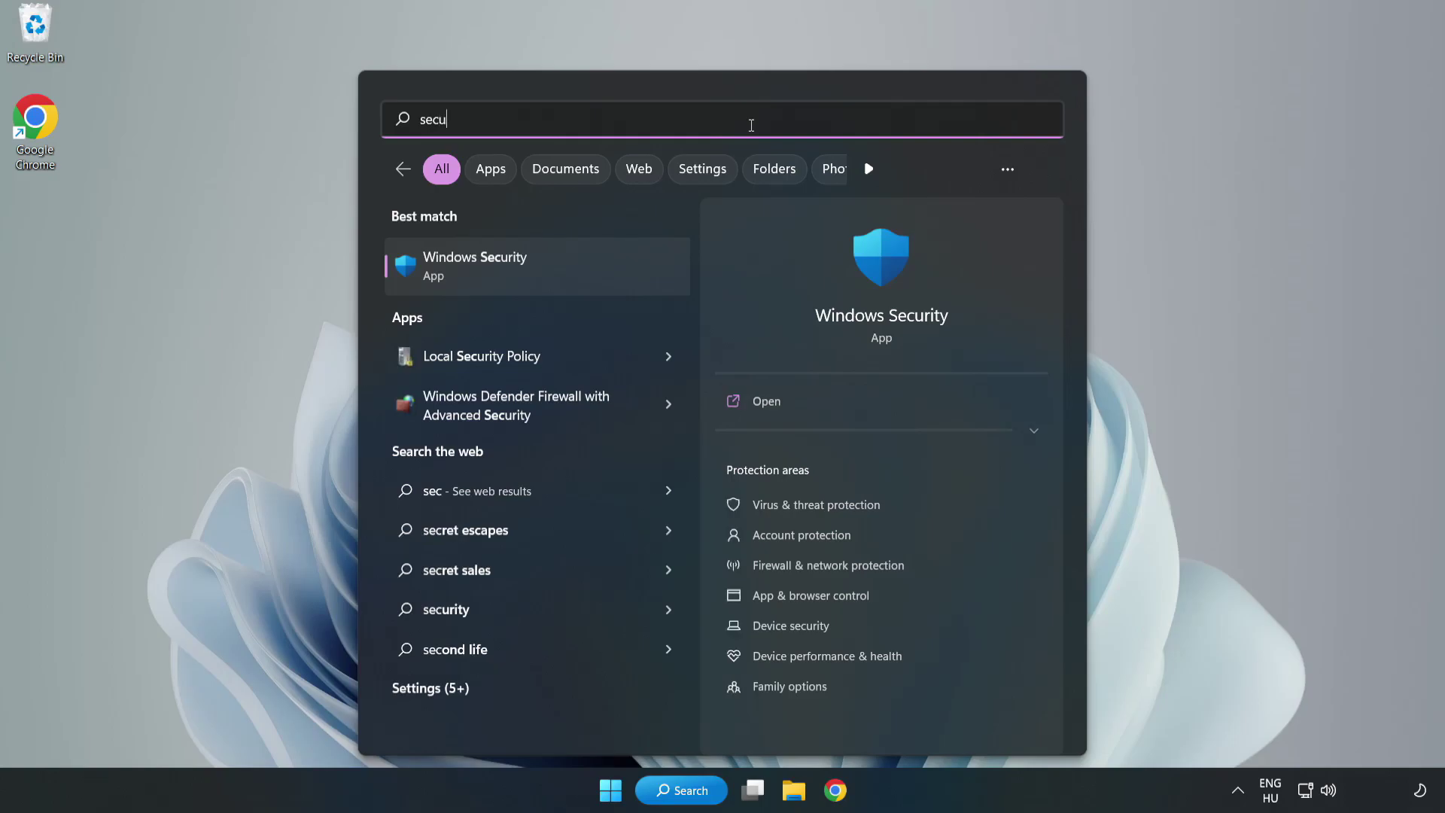
pyautogui.write('rity')
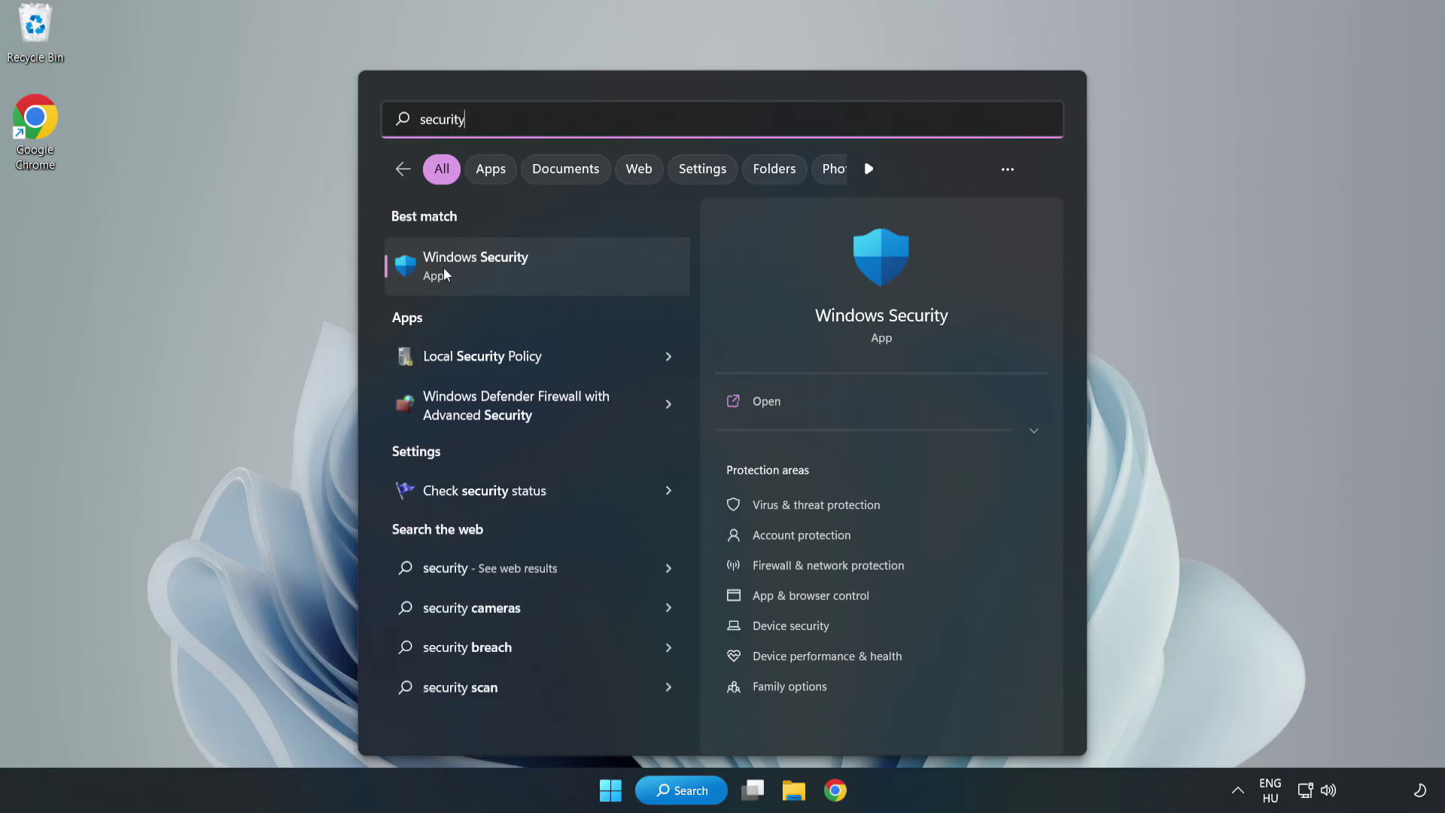
pyautogui.click(523, 275)
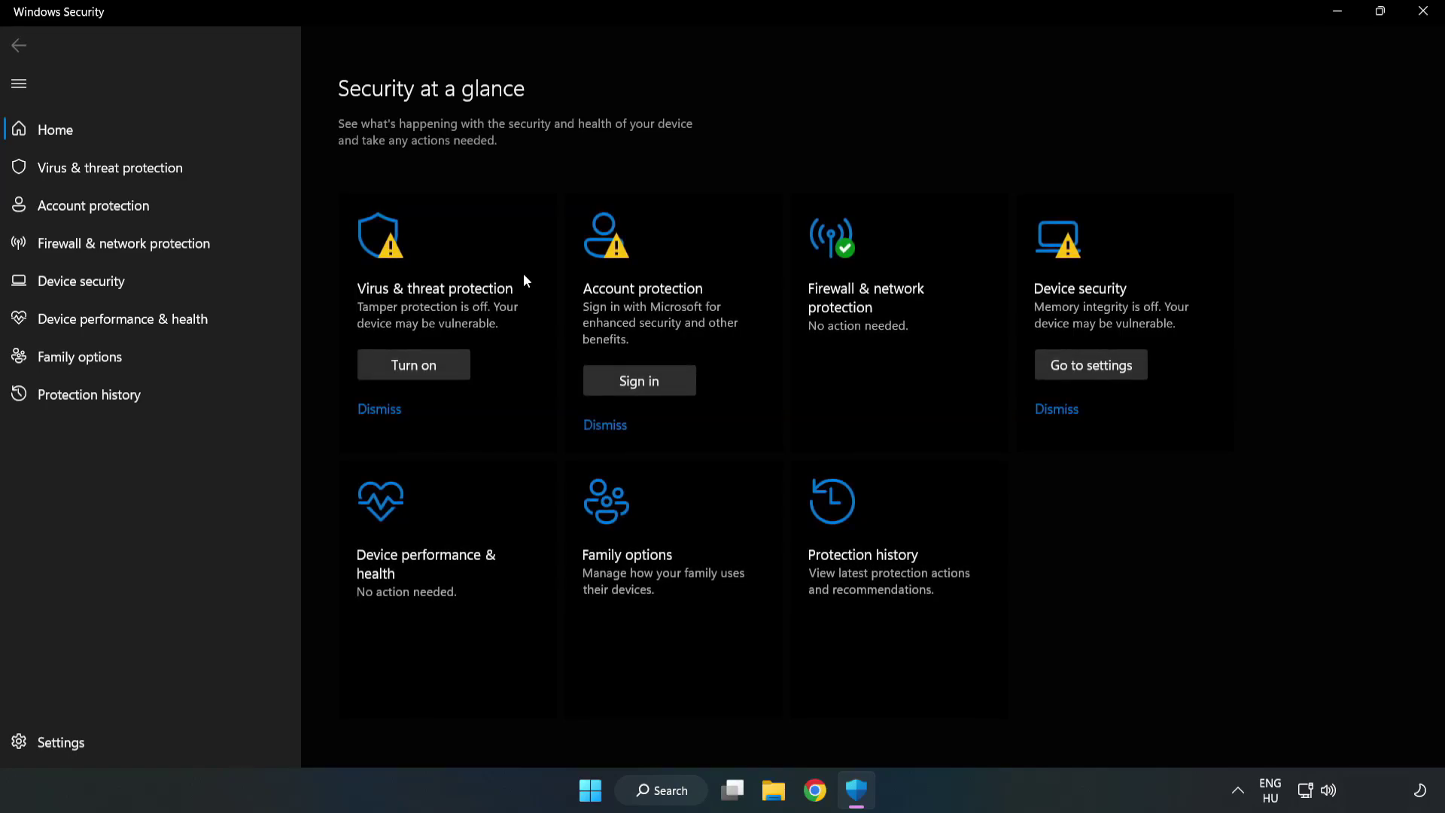
# - Go to Virus & threat protection settings and open Add or remove exclusions
pyautogui.click(94, 174)
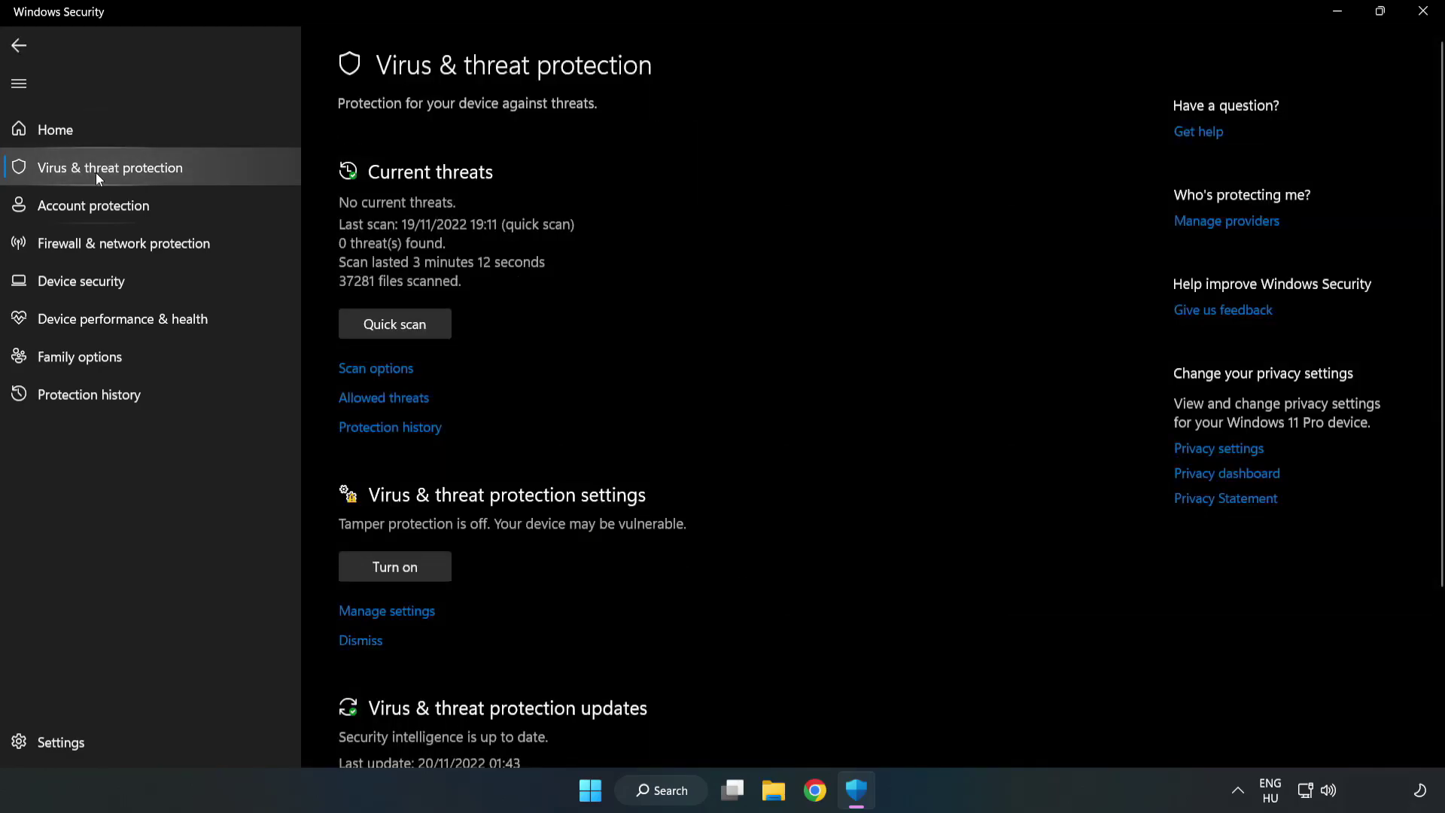
pyautogui.scroll(-2, 753, 291)
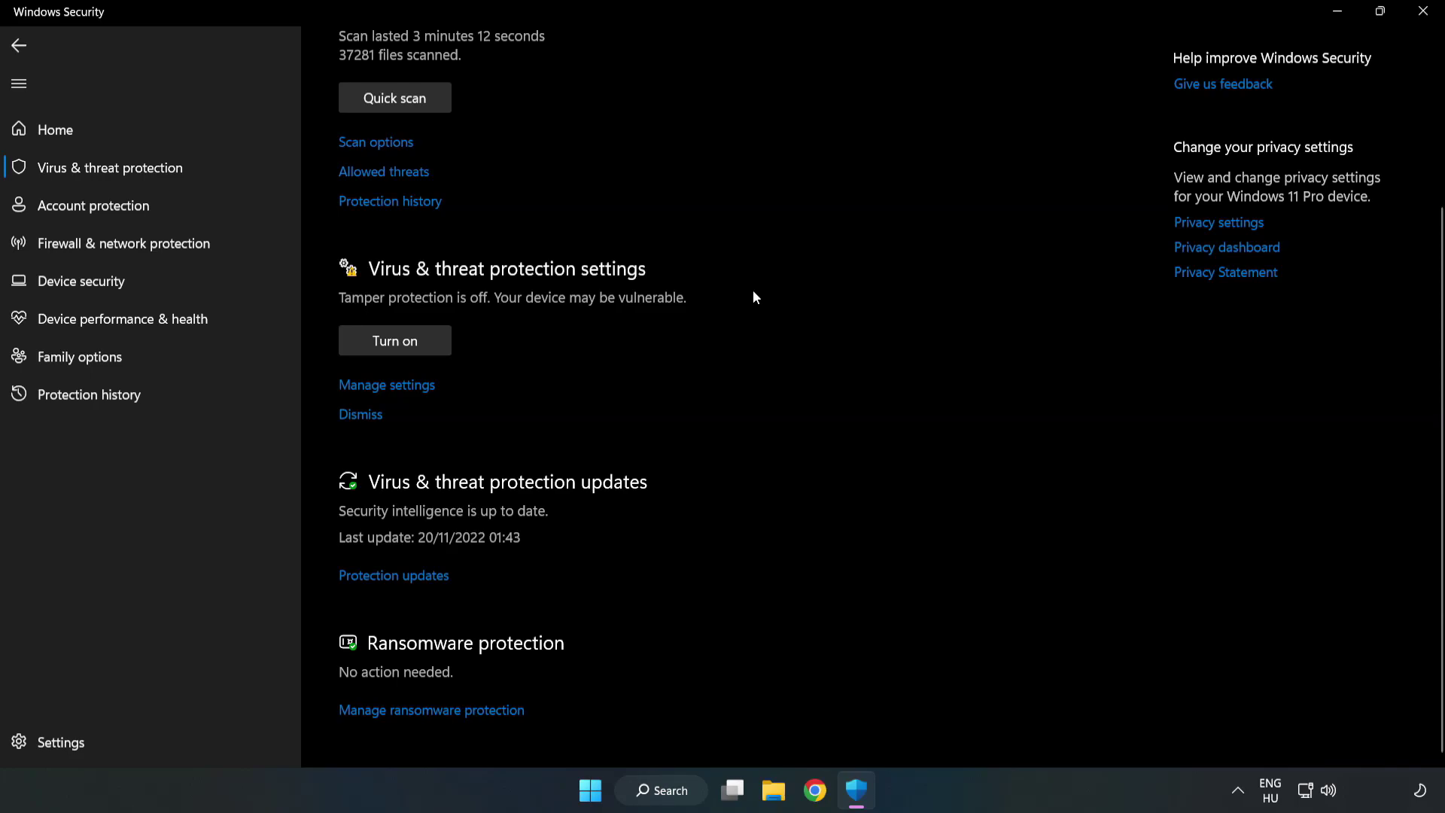
pyautogui.click(395, 390)
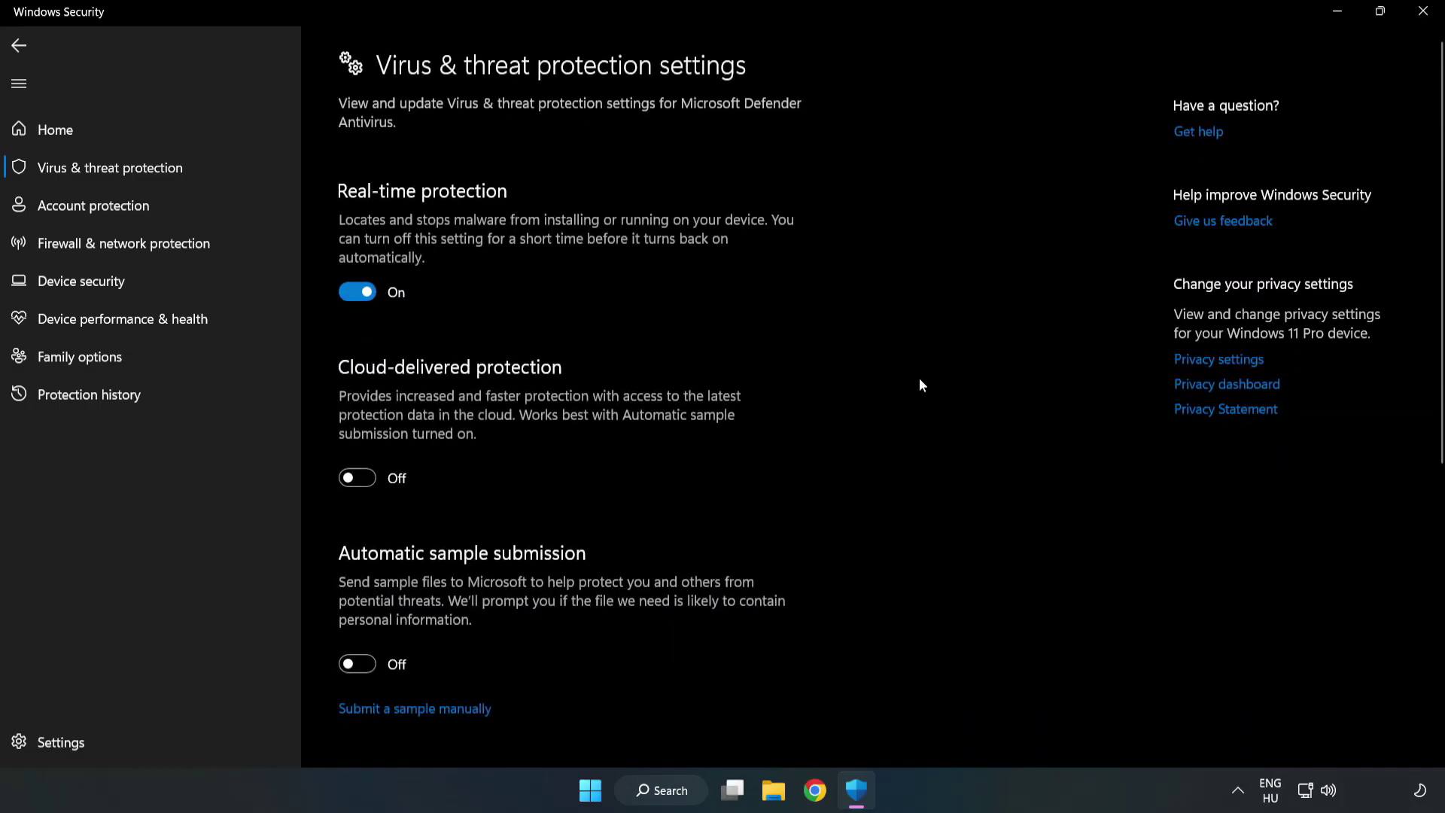
pyautogui.scroll(-2, 919, 385)
pyautogui.scroll(-3, 920, 385)
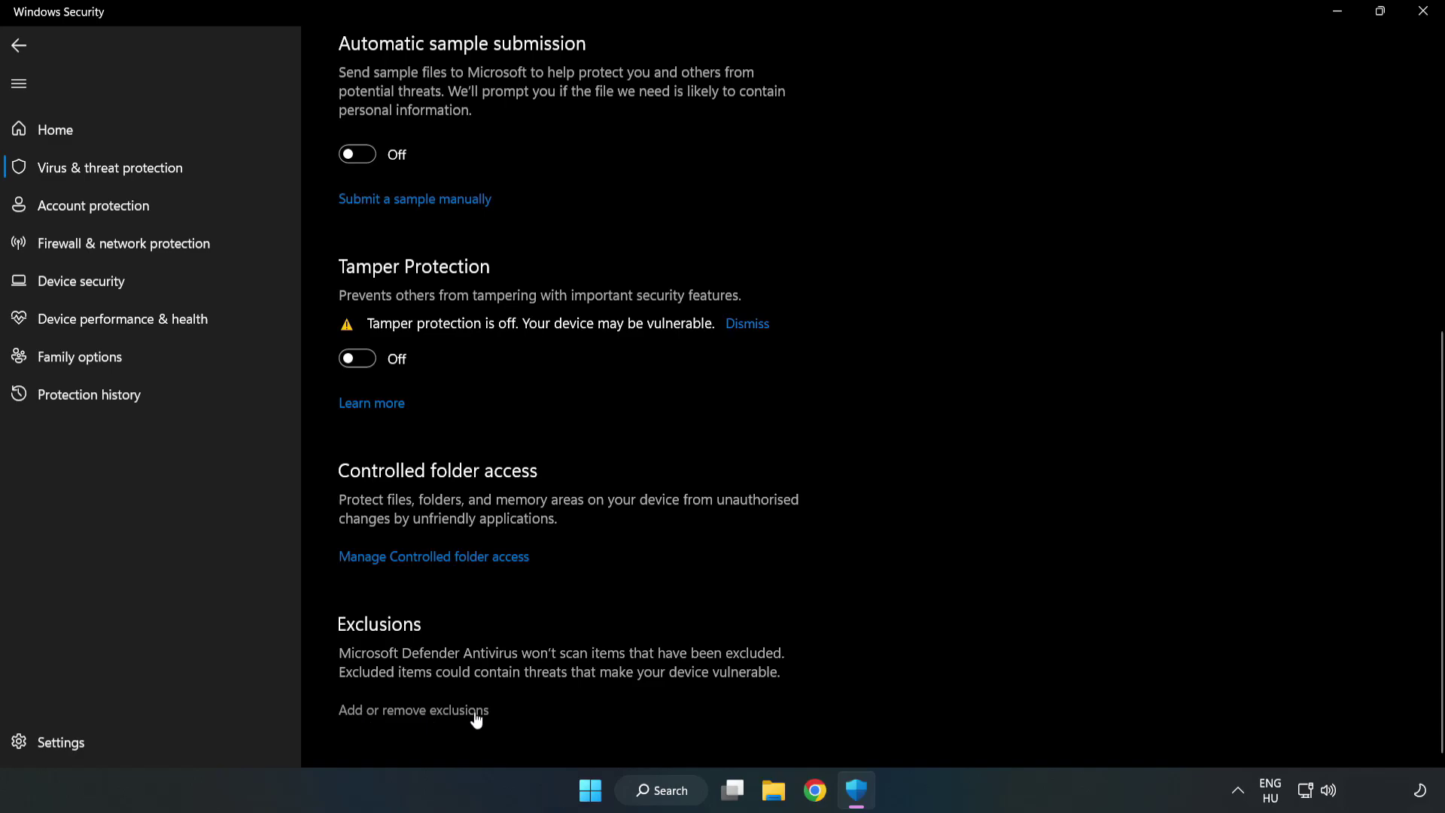
pyautogui.click(427, 711)
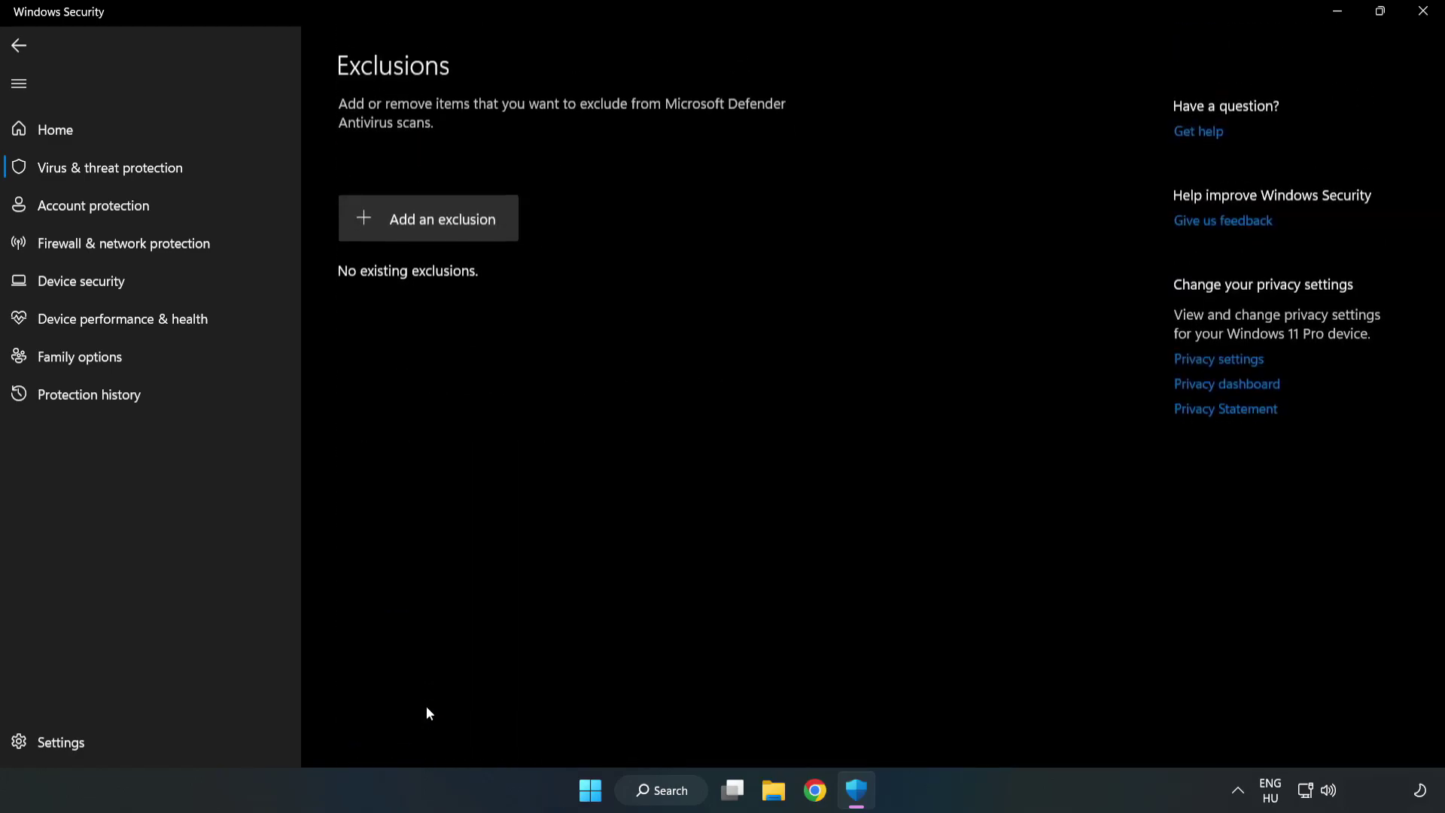
# - Add the C:\Program Files (x86)\NOT WORKING APP shortcut as a file exclusion, then close Windows Security
pyautogui.click(442, 223)
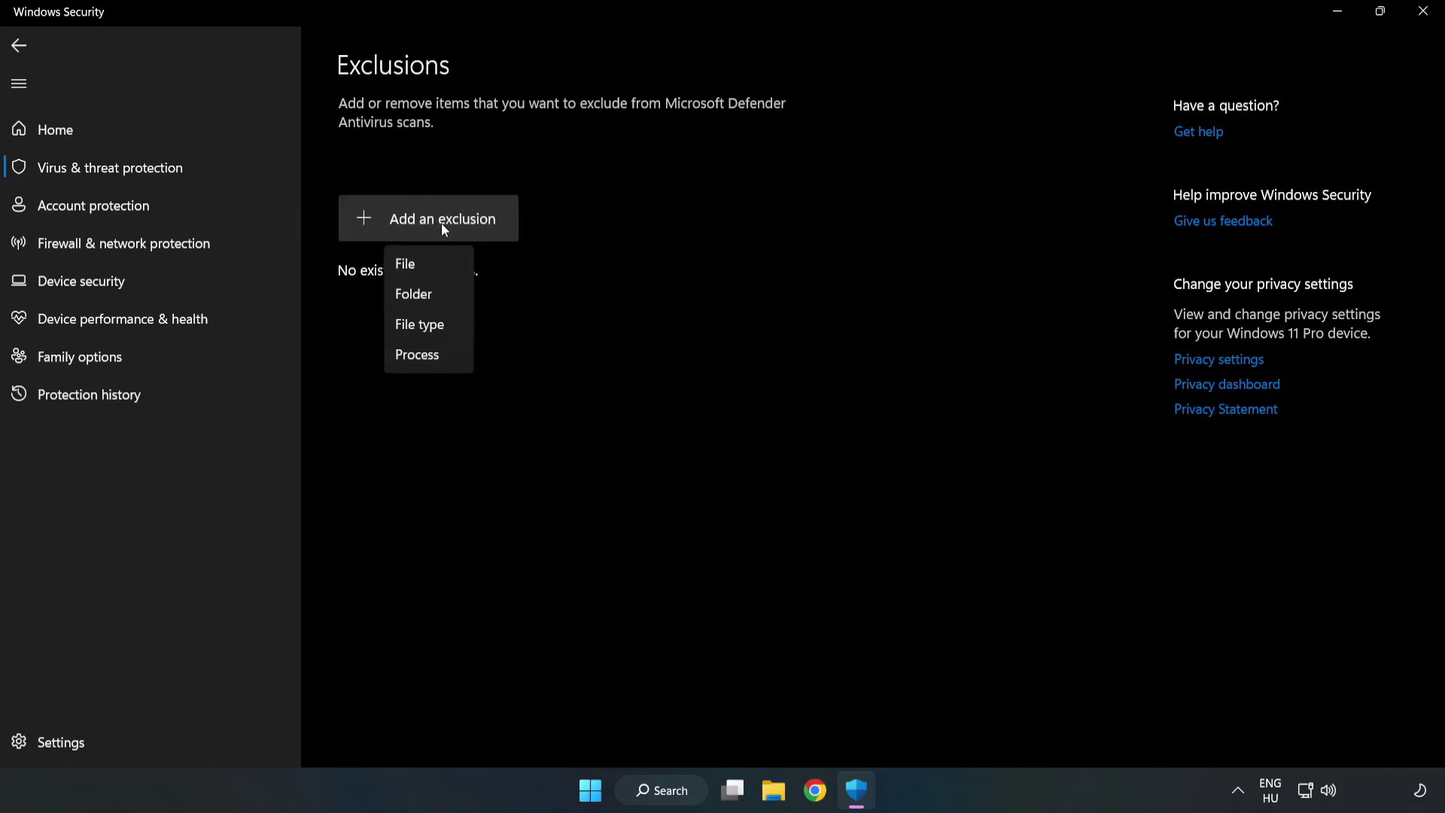
pyautogui.click(410, 263)
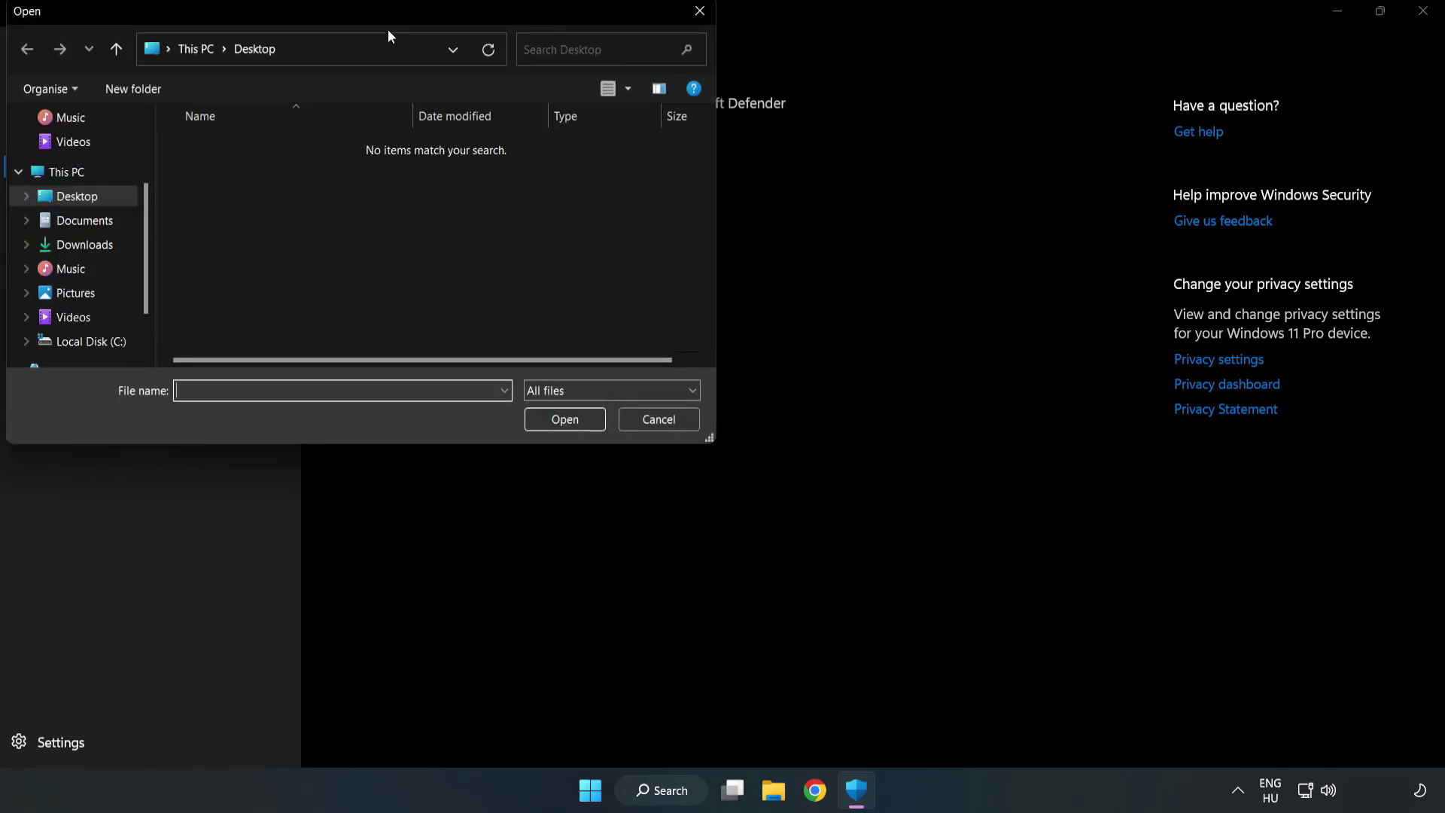
pyautogui.moveTo(387, 28); pyautogui.dragTo(666, 160)
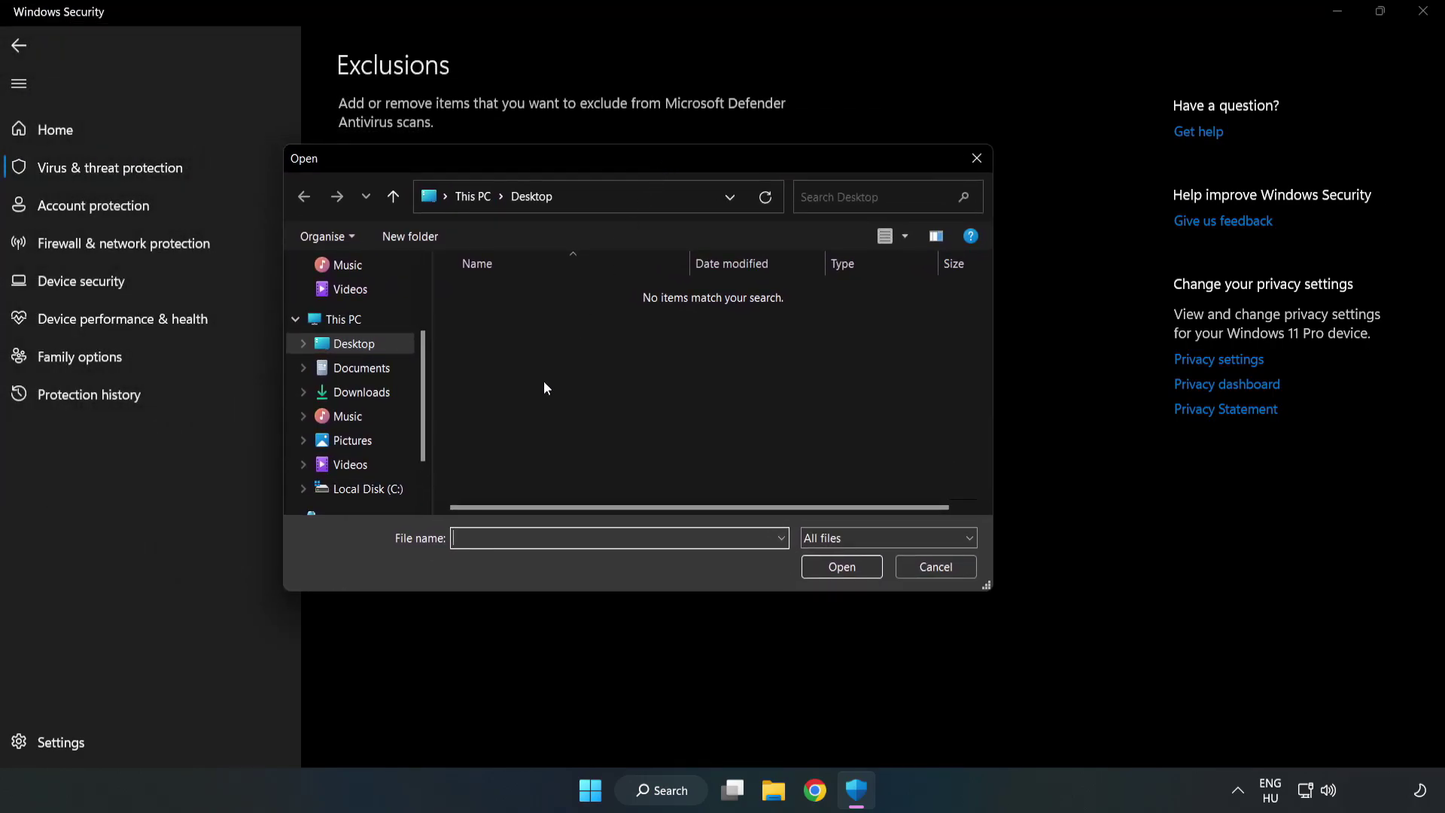
pyautogui.click(372, 488)
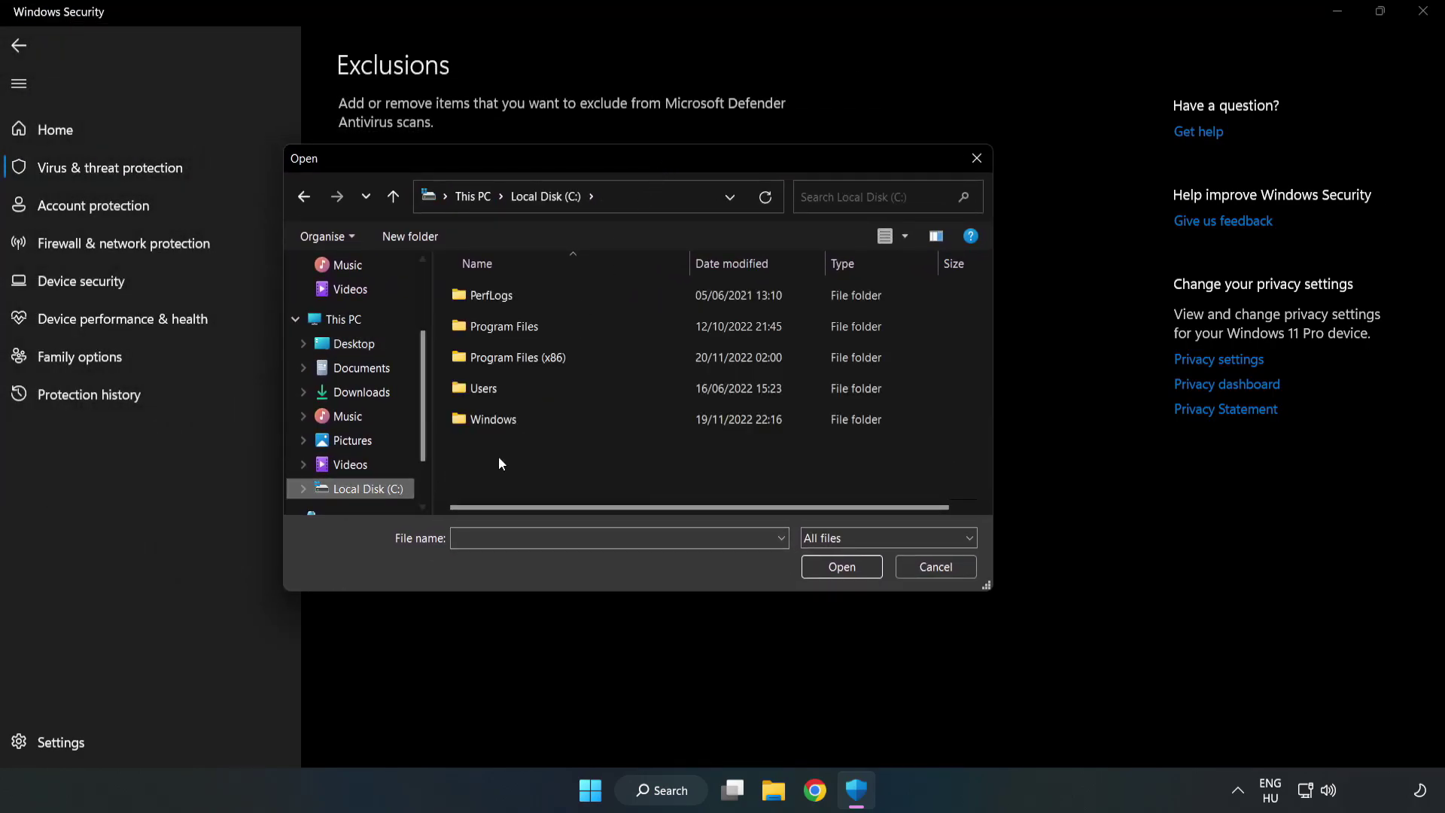
pyautogui.doubleClick(568, 360)
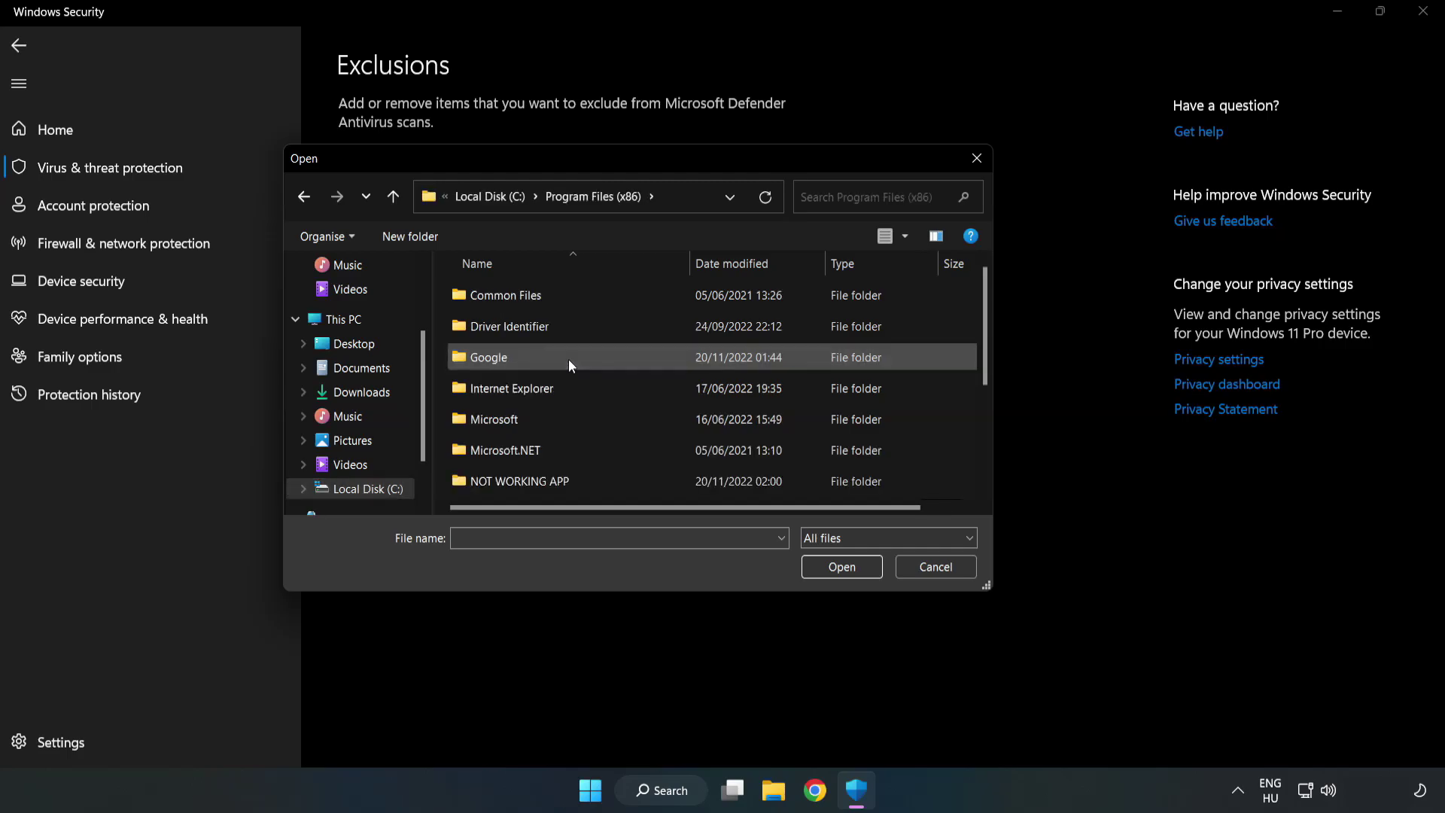
pyautogui.doubleClick(568, 480)
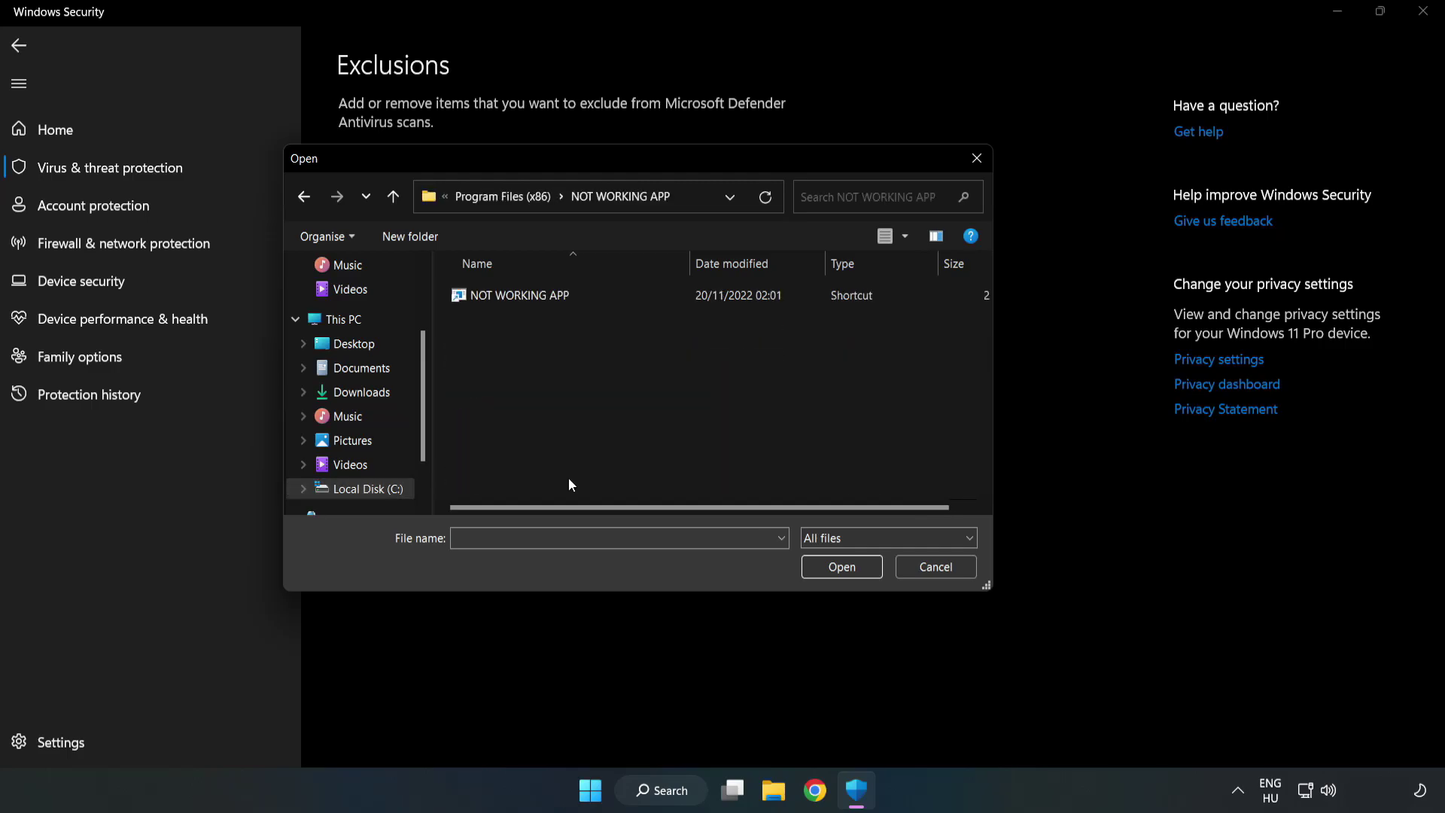
pyautogui.click(508, 295)
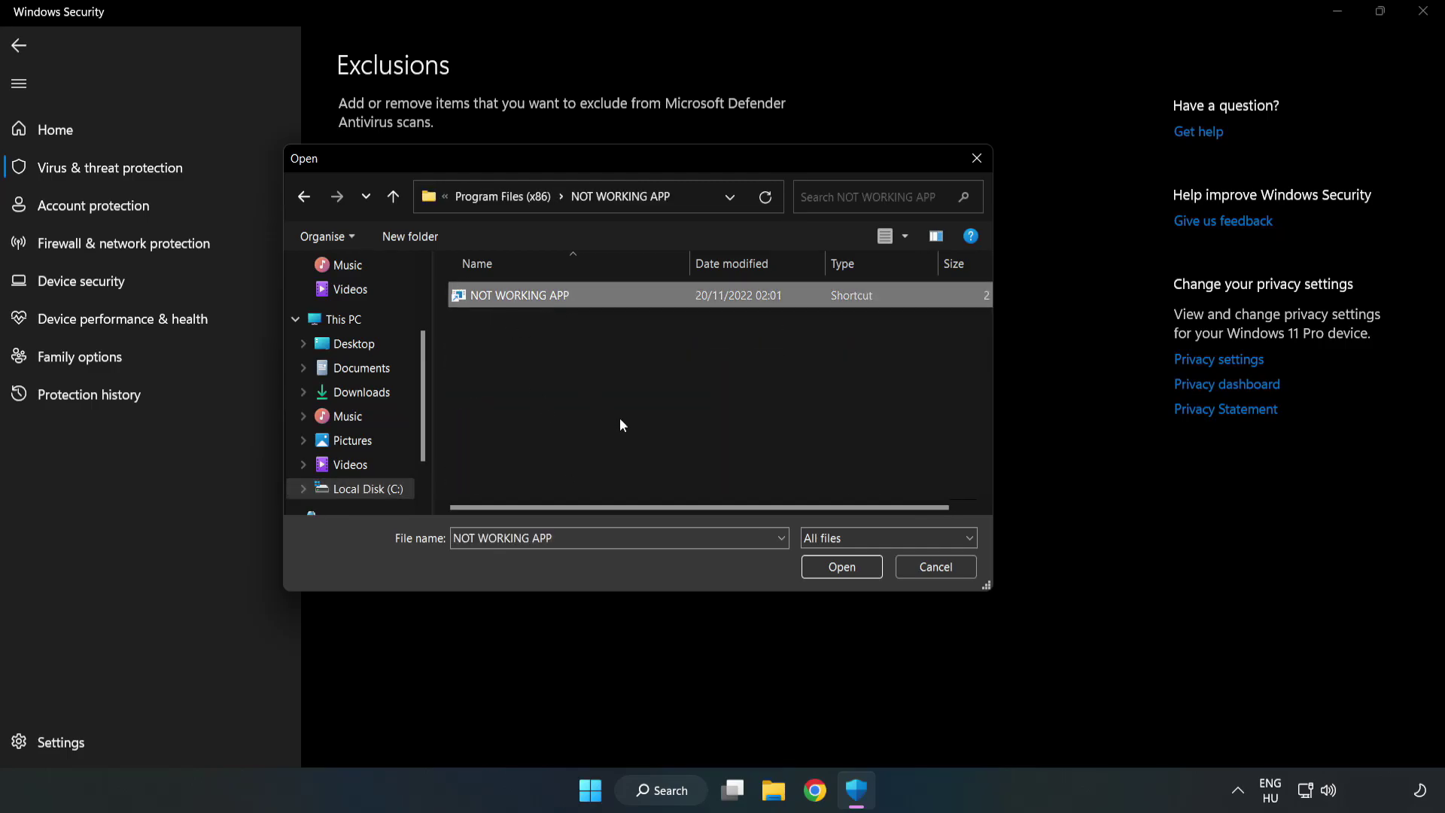
pyautogui.click(841, 567)
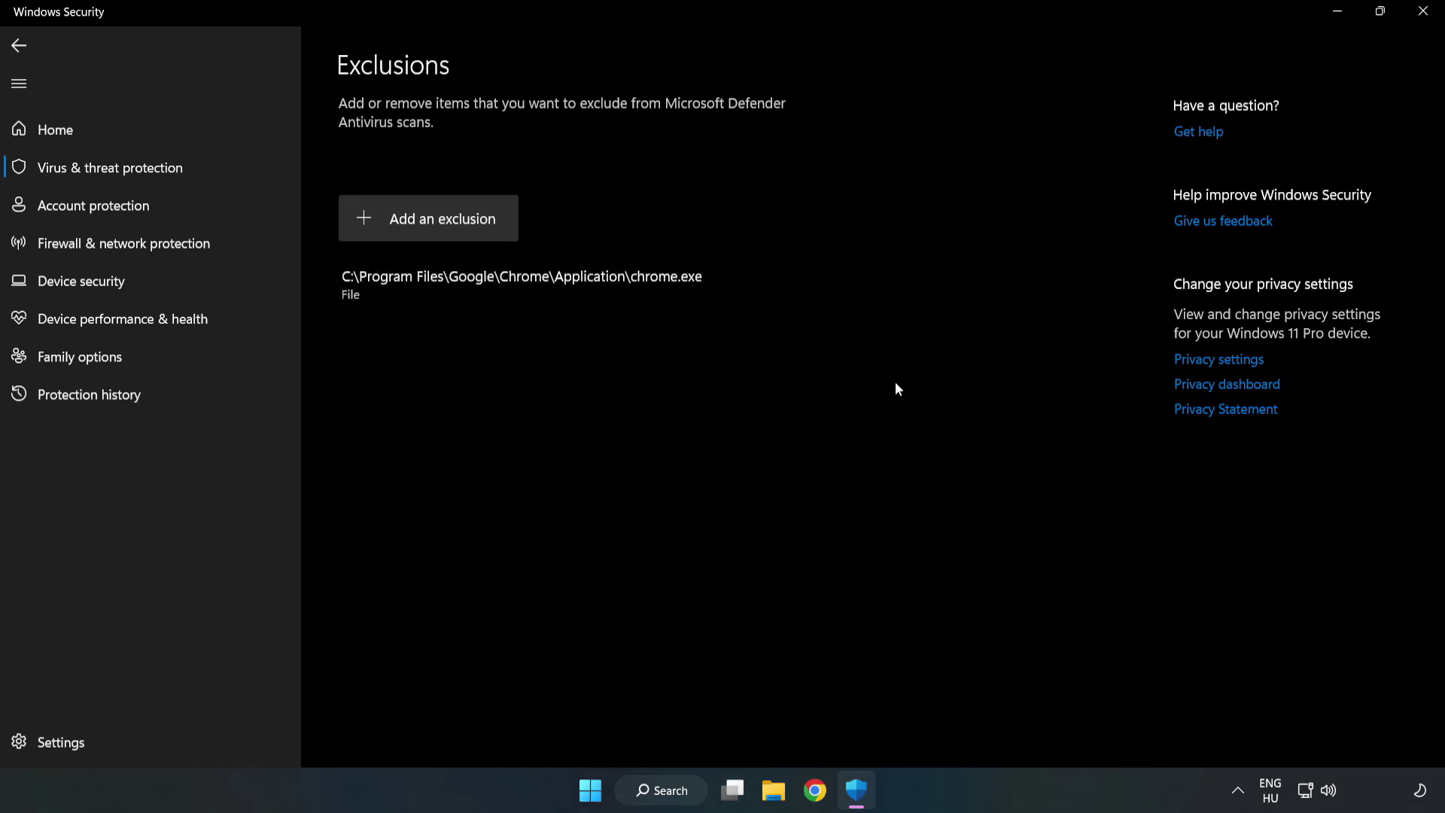
pyautogui.click(1422, 15)
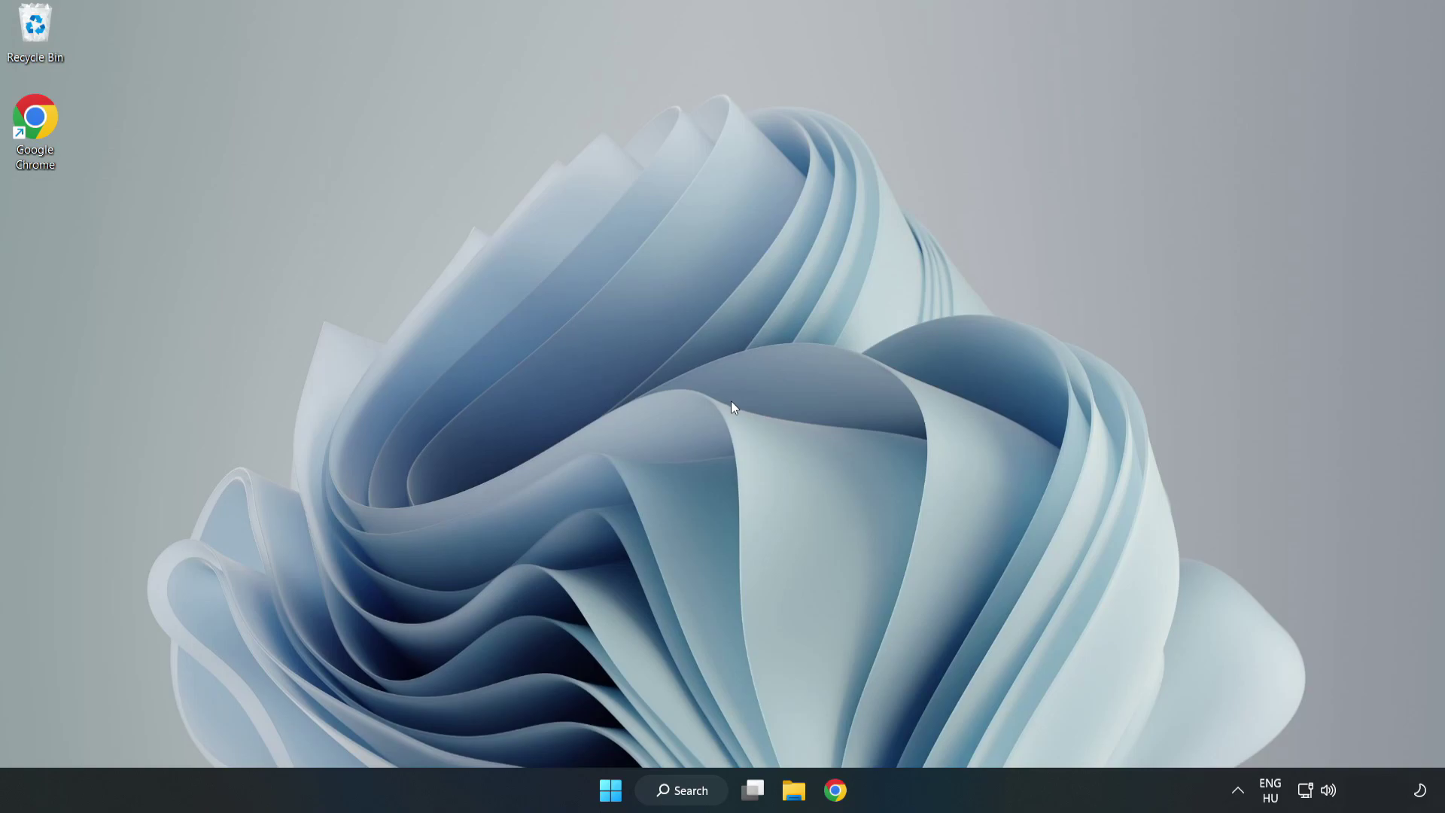
# - Expand the Start menu's power options to show Sleep, Shut down and Restart
pyautogui.click(610, 789)
pyautogui.click(957, 725)
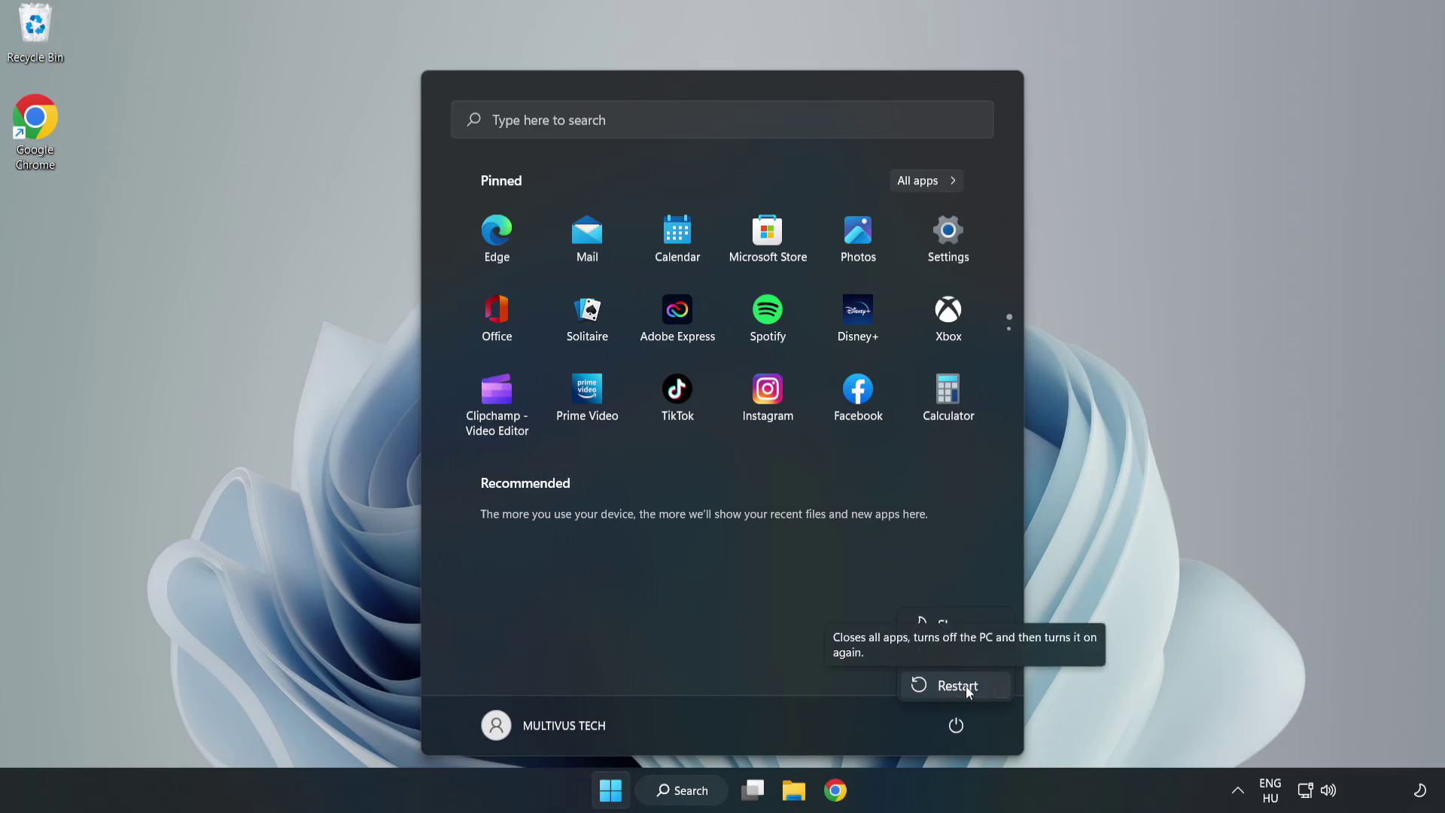